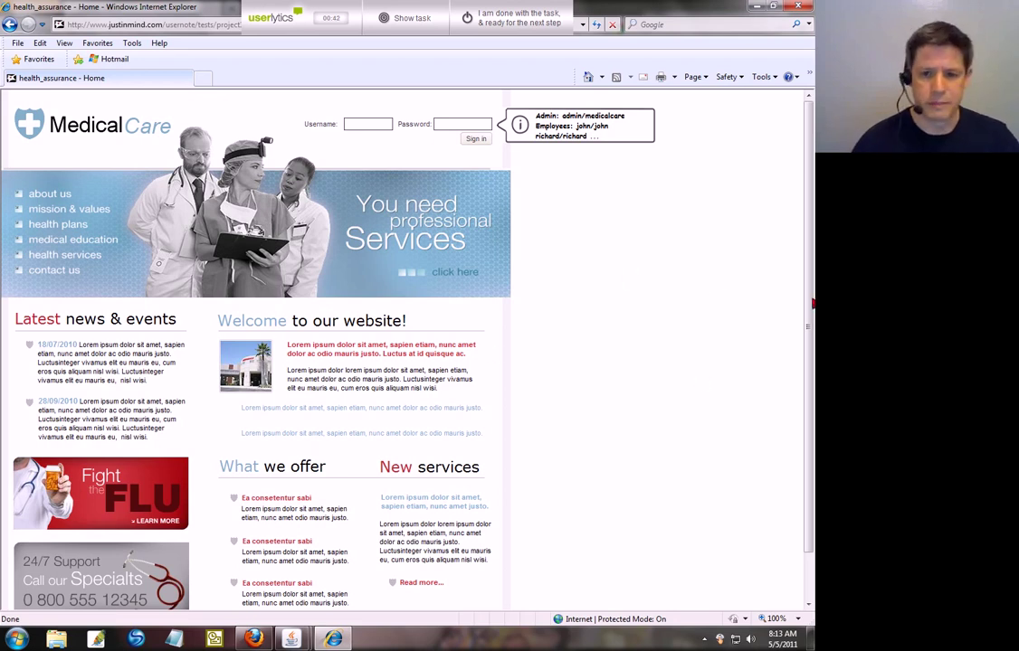
Step: Open the Health Plans enrollment form from the side menu
scroll(796, 376, "down", 1)
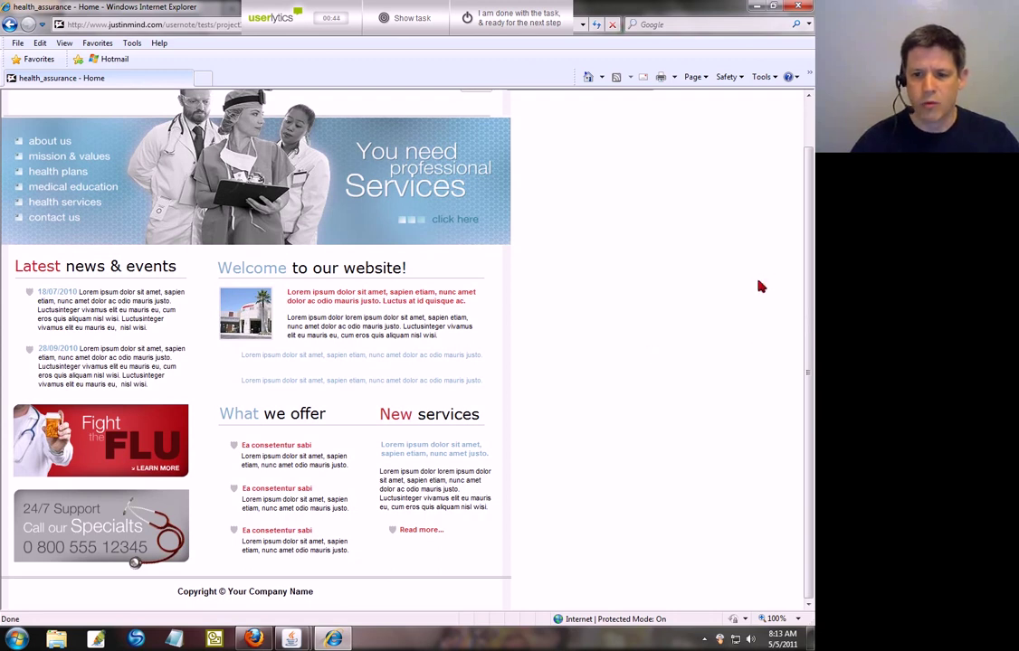
scroll(638, 372, "up", 1)
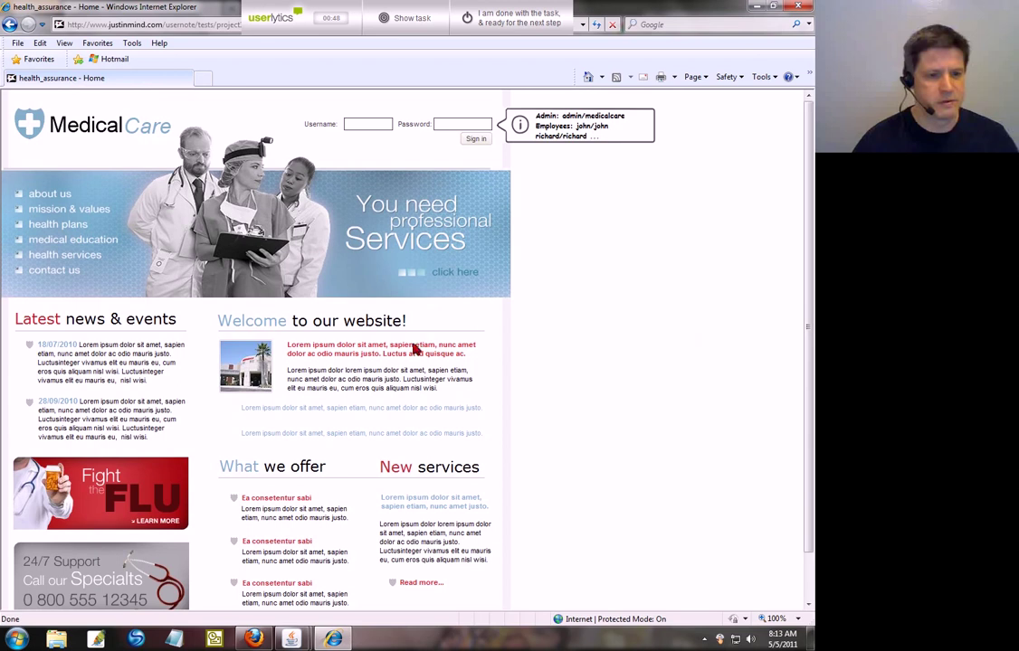
scroll(543, 373, "down", 1)
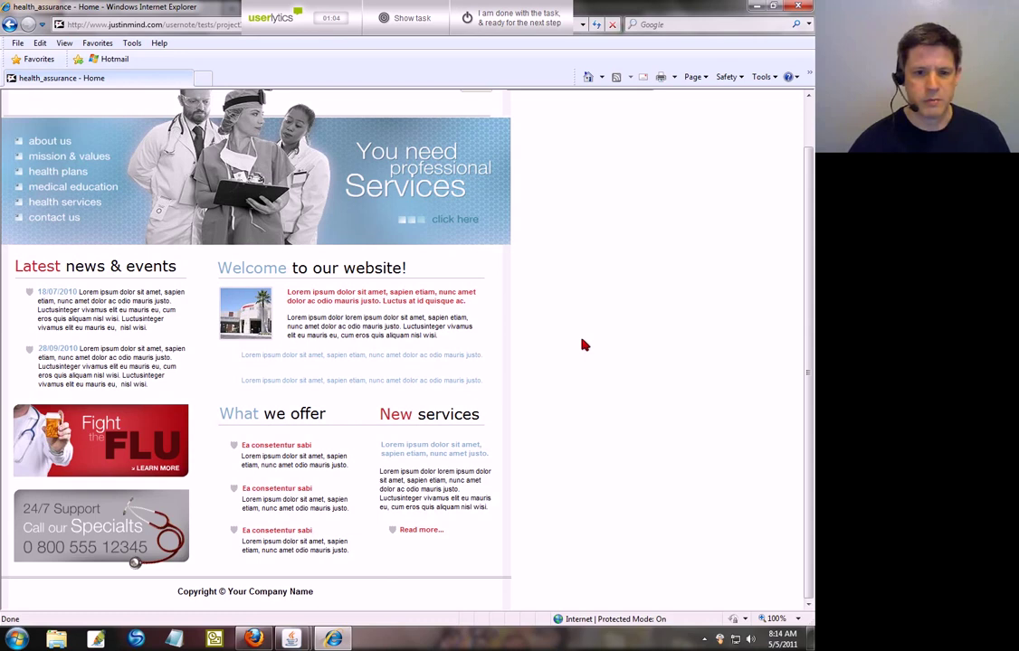
scroll(584, 344, "up", 1)
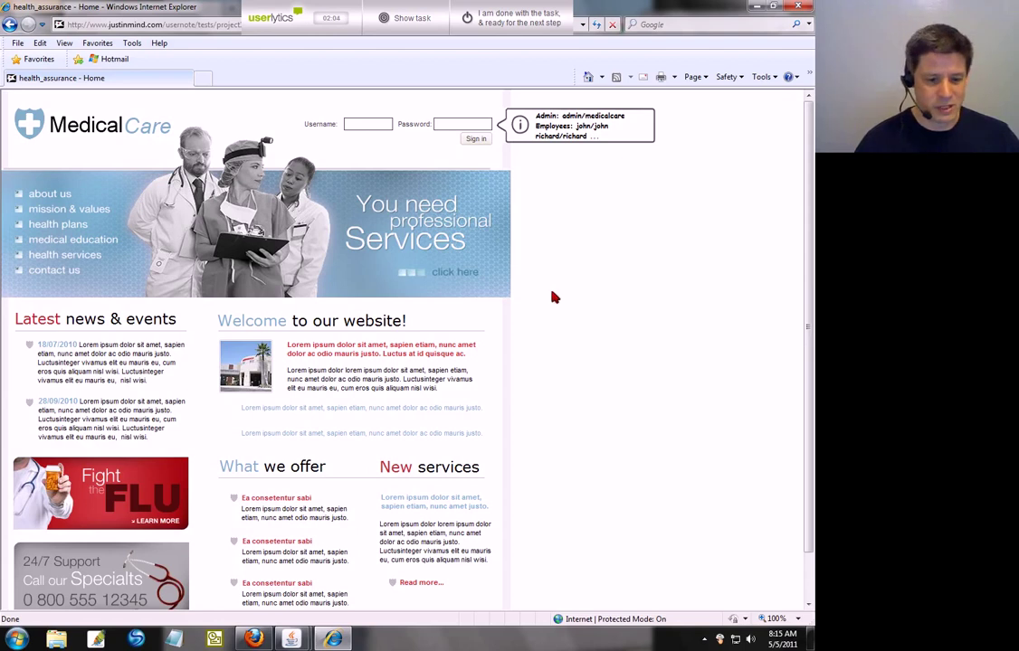
scroll(555, 297, "down", 1)
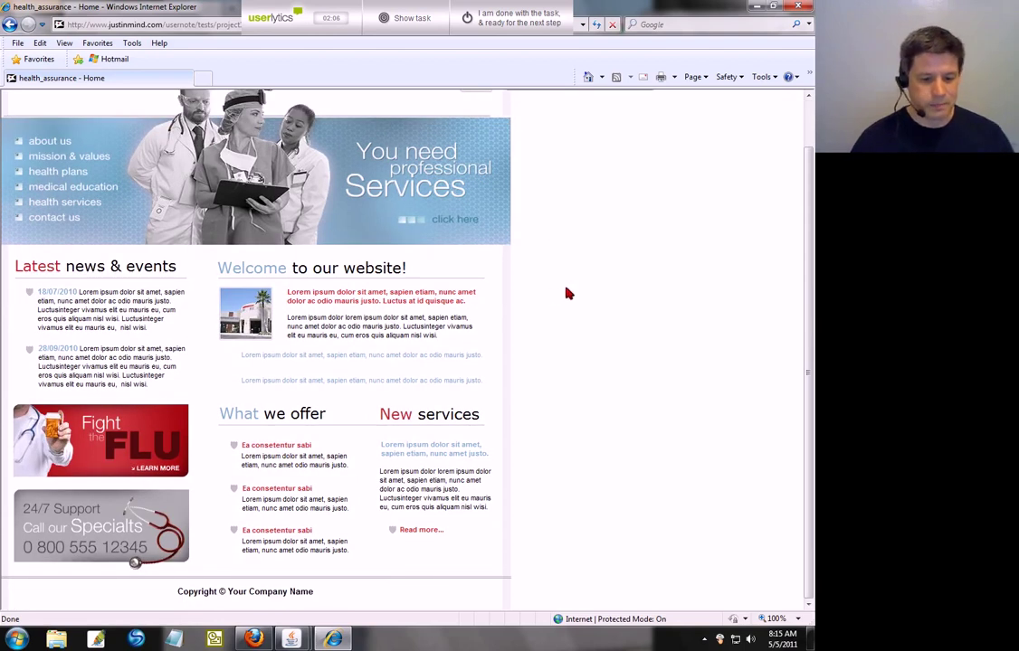
scroll(560, 294, "up", 1)
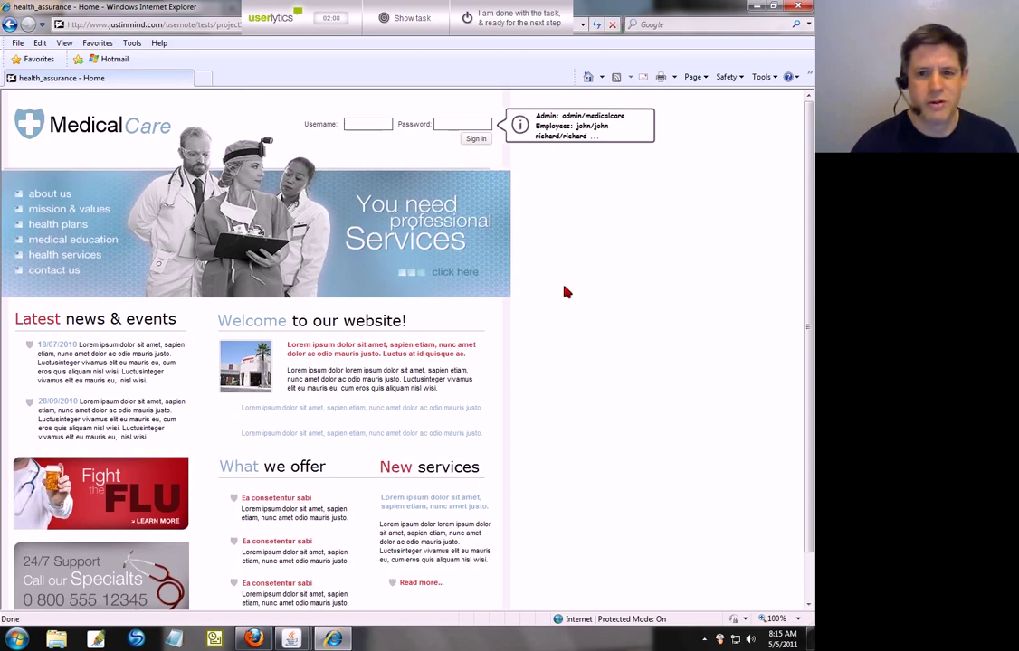
scroll(564, 320, "down", 1)
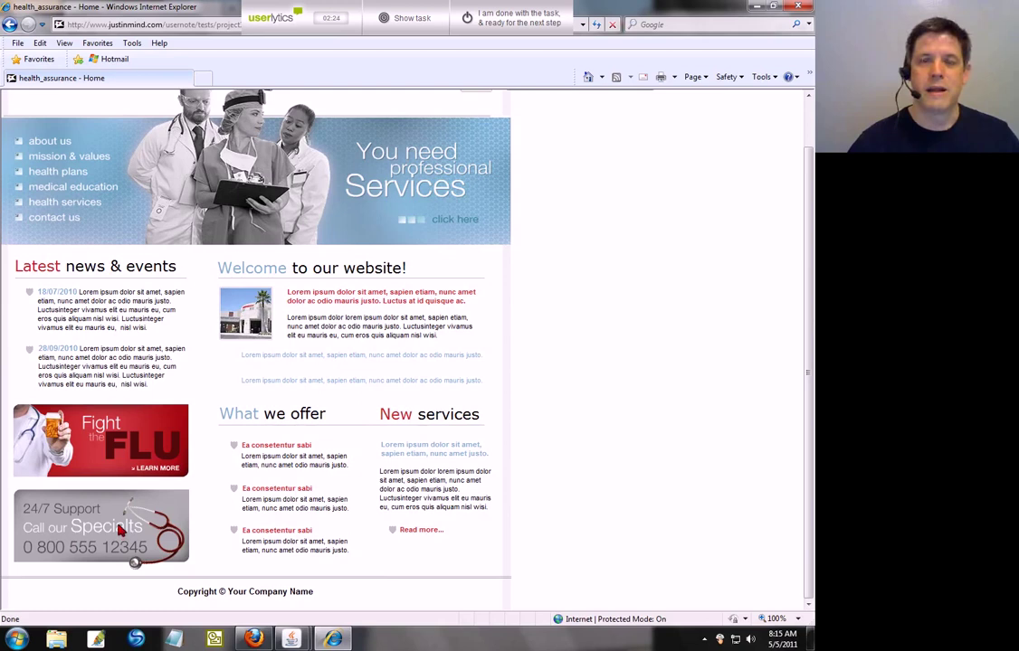
scroll(669, 308, "up", 1)
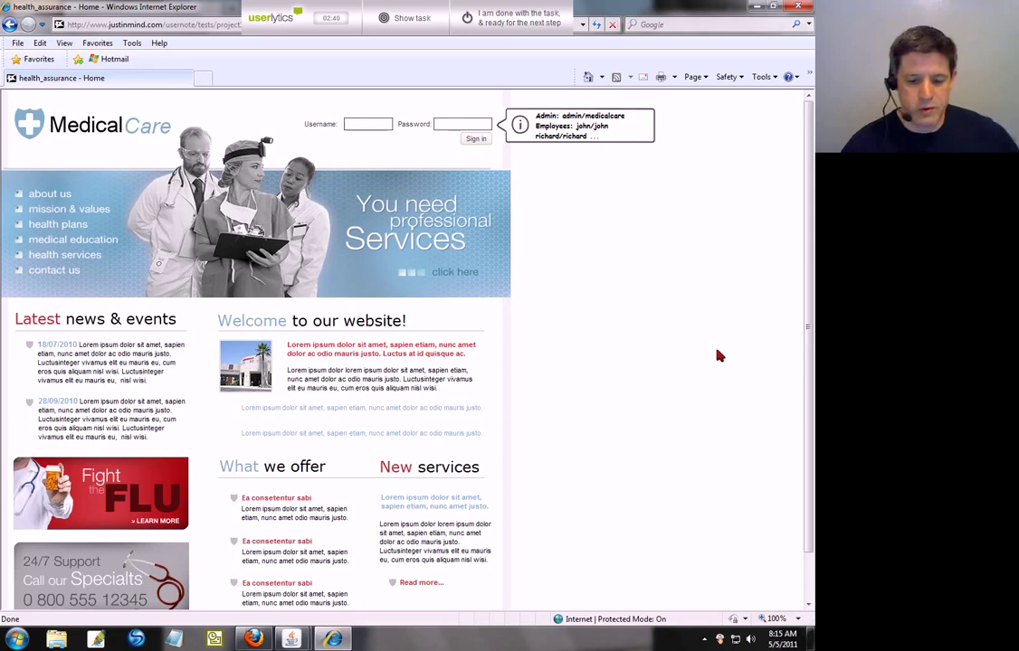
scroll(720, 355, "down", 2)
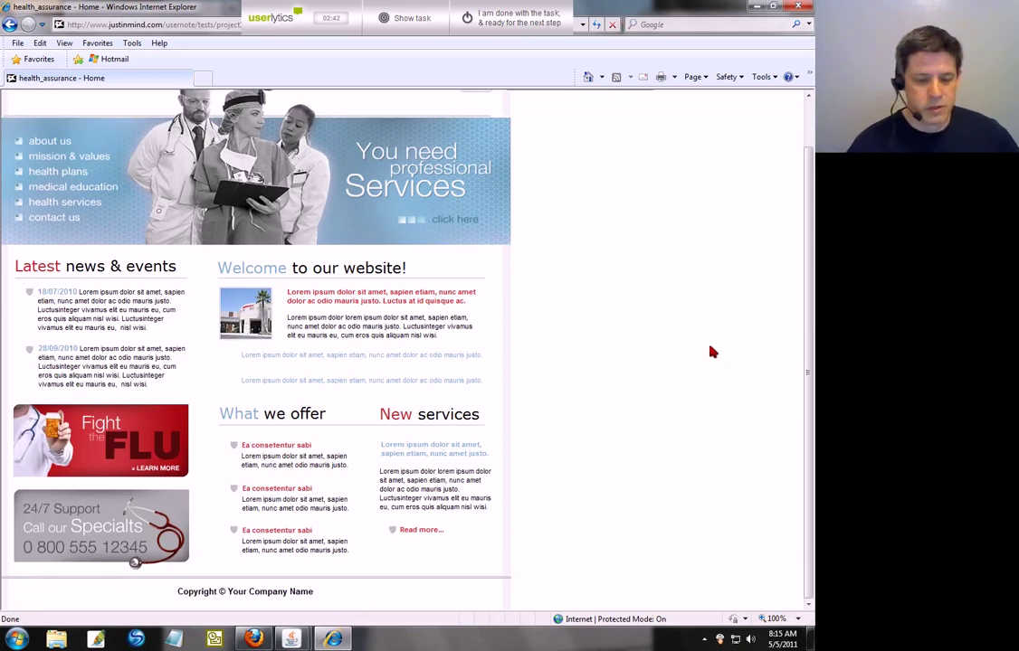
scroll(712, 352, "up", 2)
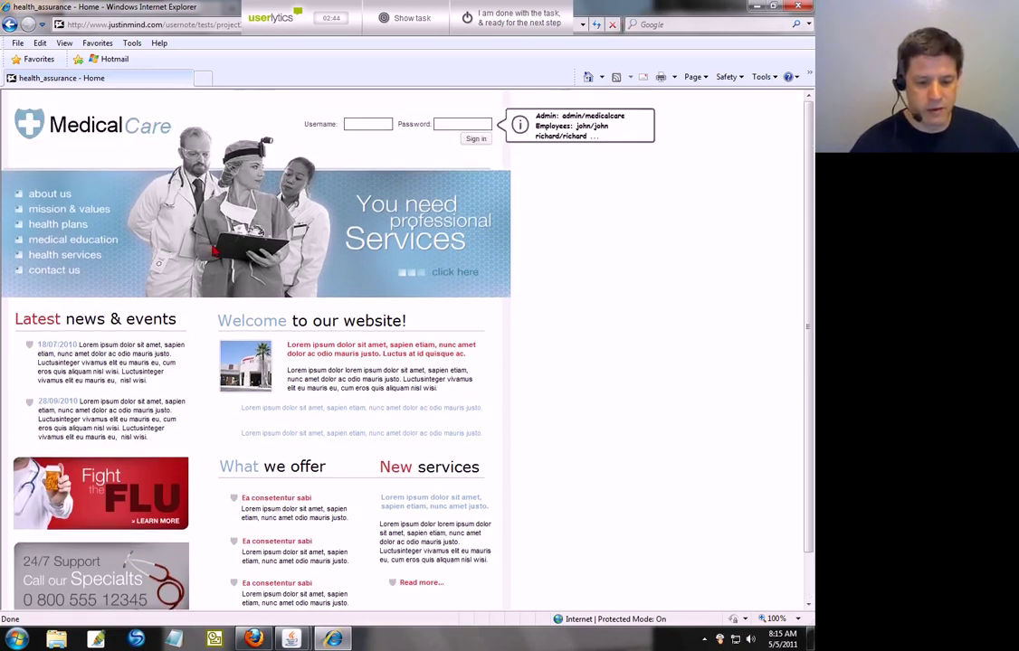
left_click(55, 225)
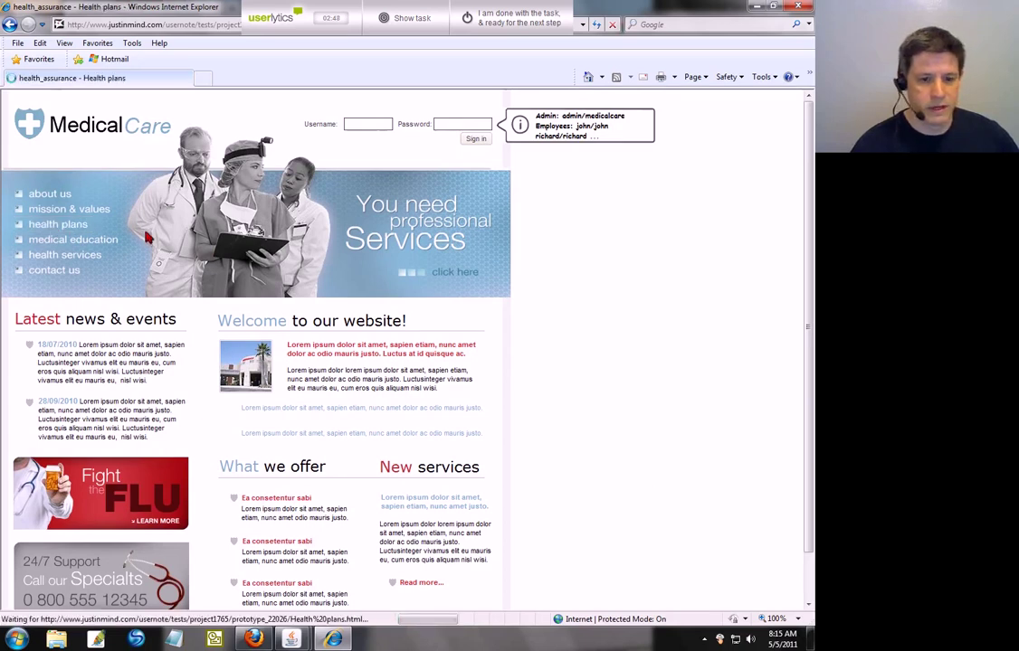
scroll(539, 320, "down", 1)
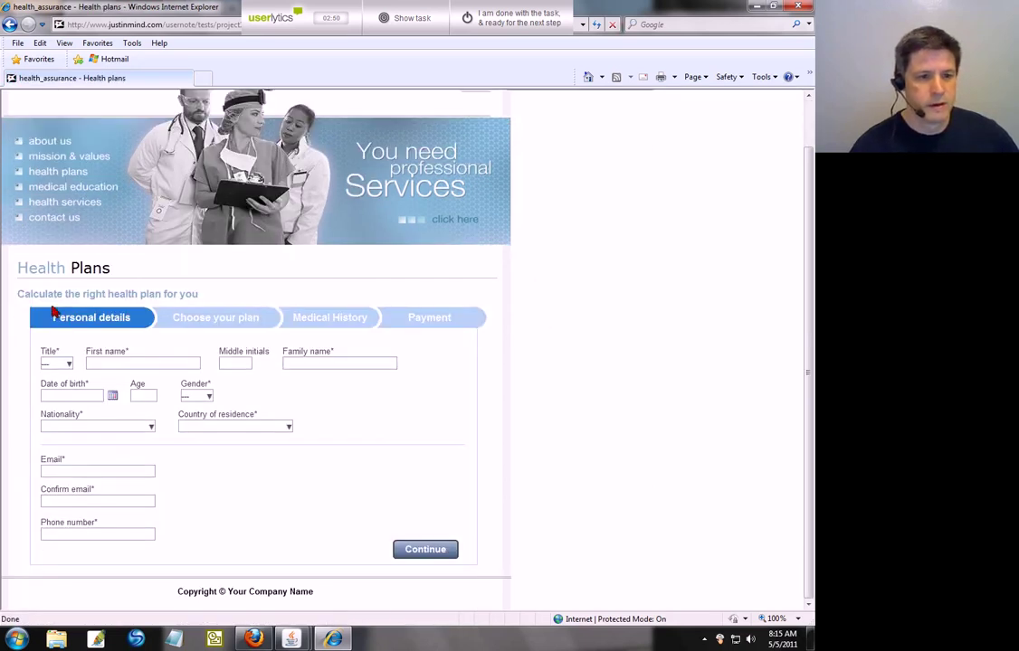
Step: Set Title to Mr and enter the applicant's first name, middle initial and family name
left_click(67, 364)
left_click(65, 384)
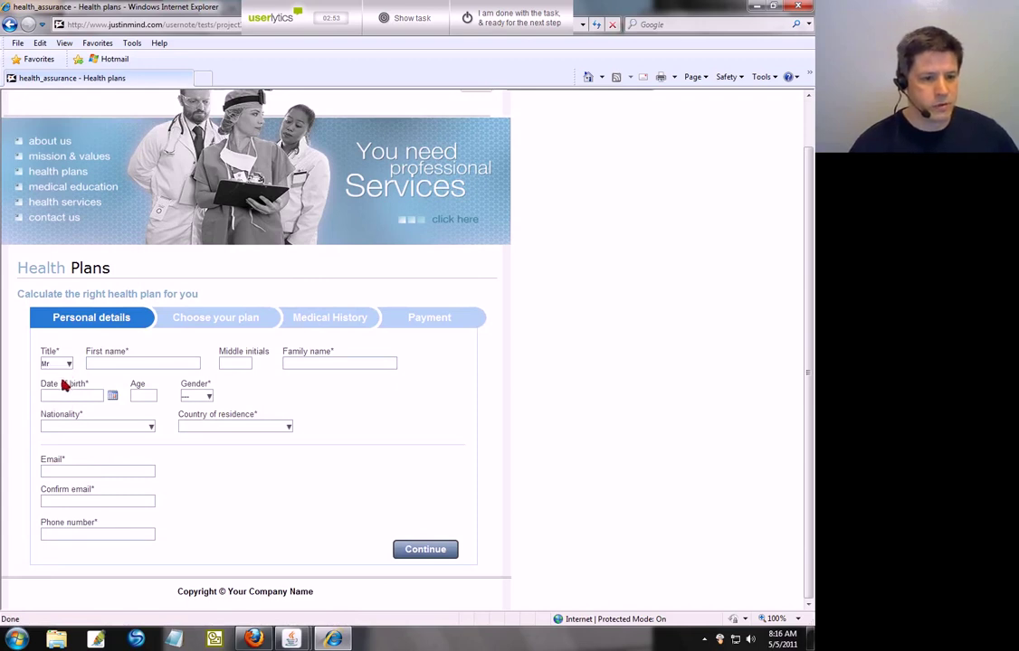
left_click(106, 364)
type("JOn")
key("Tab")
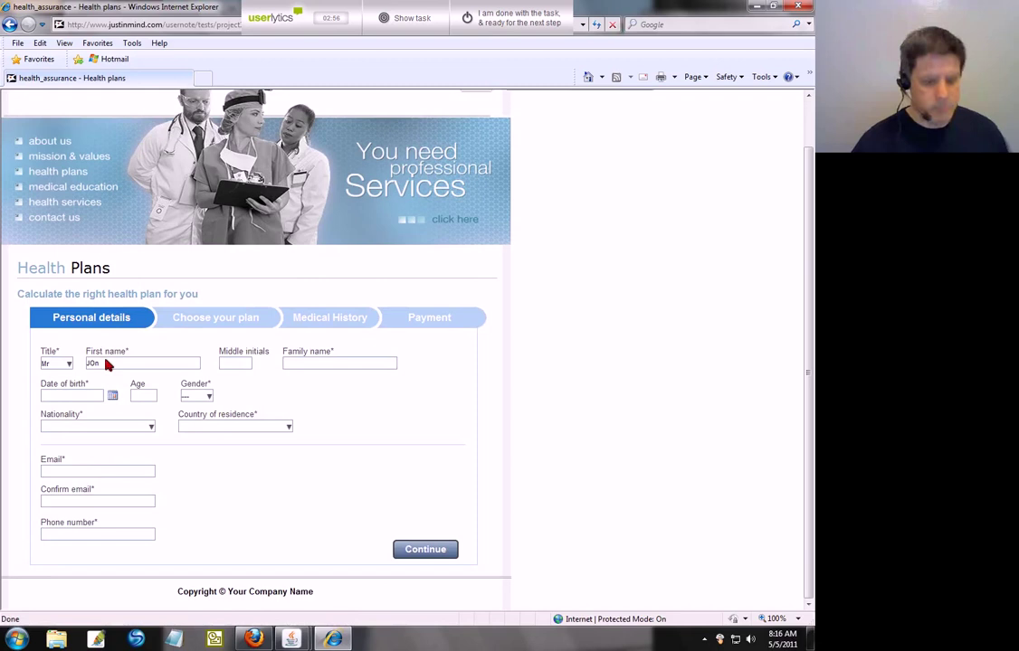
type("S")
key("Tab")
type("Smith")
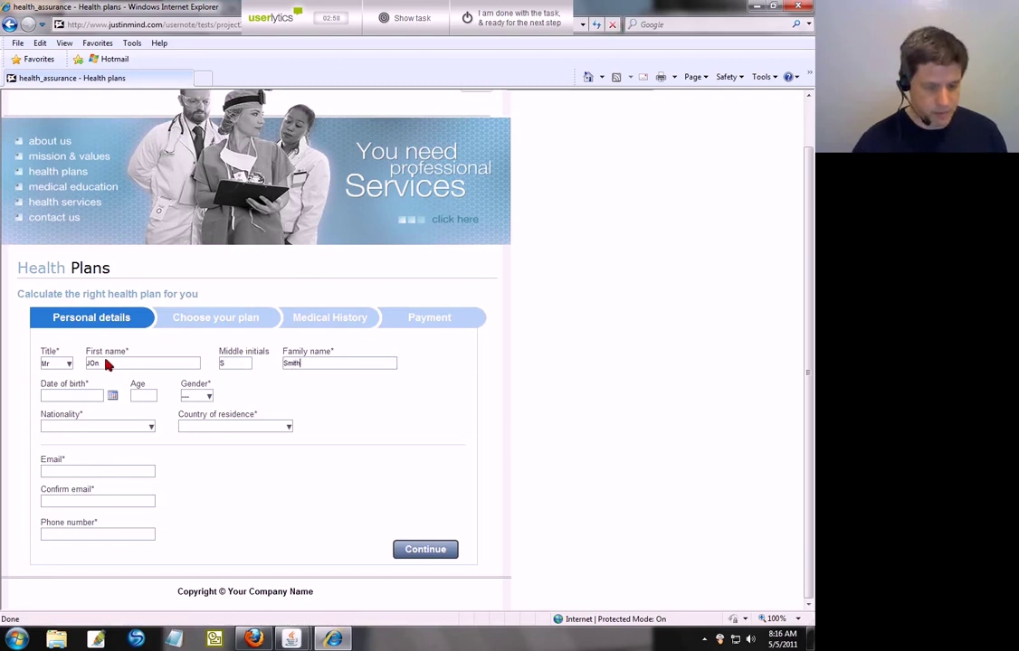
key("Tab")
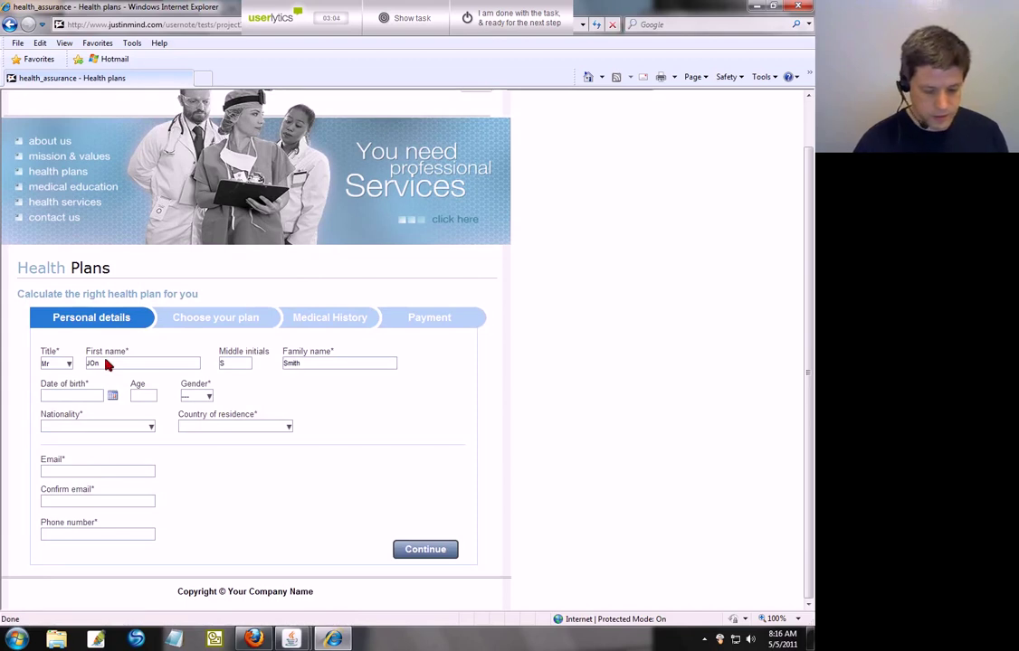
Step: Pick June 6, 2011 in the date-of-birth calendar and select the year part of the date
left_click(112, 396)
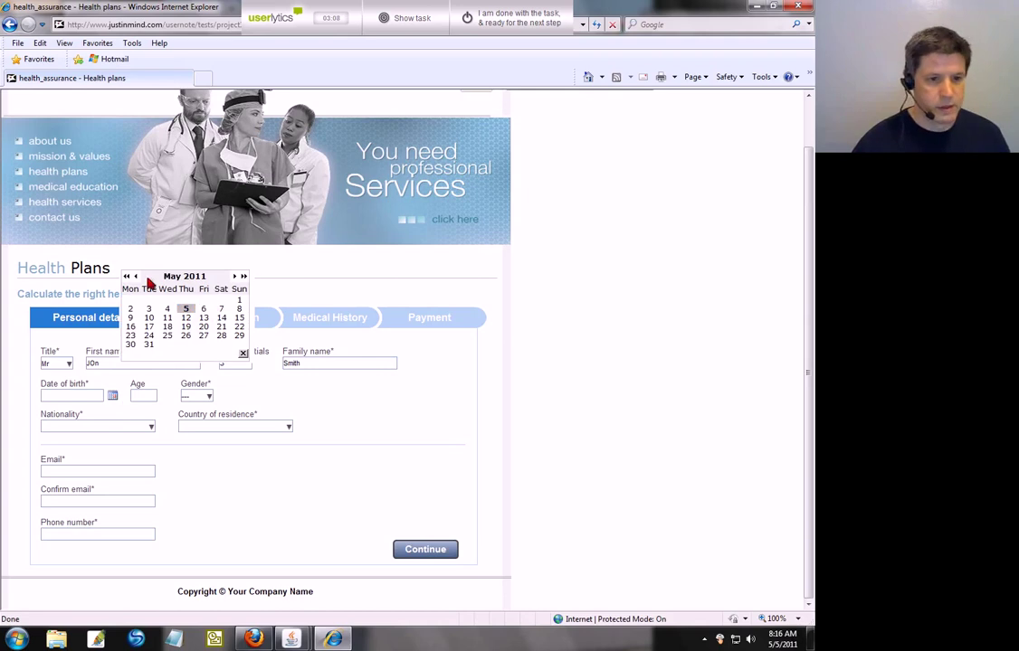
left_click(244, 276)
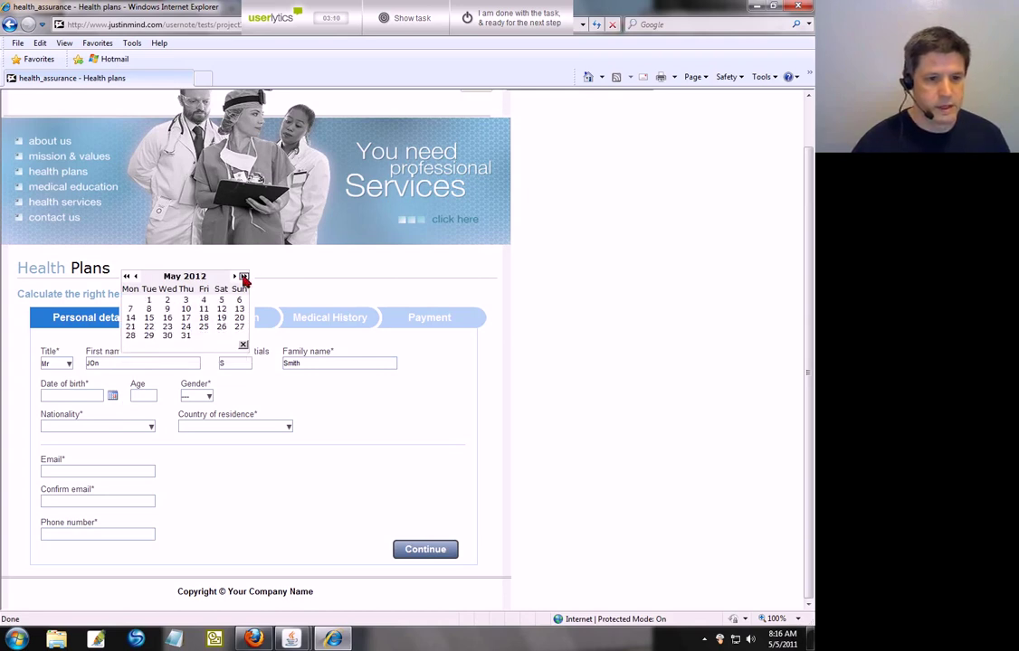
left_click(244, 276)
left_click(127, 276)
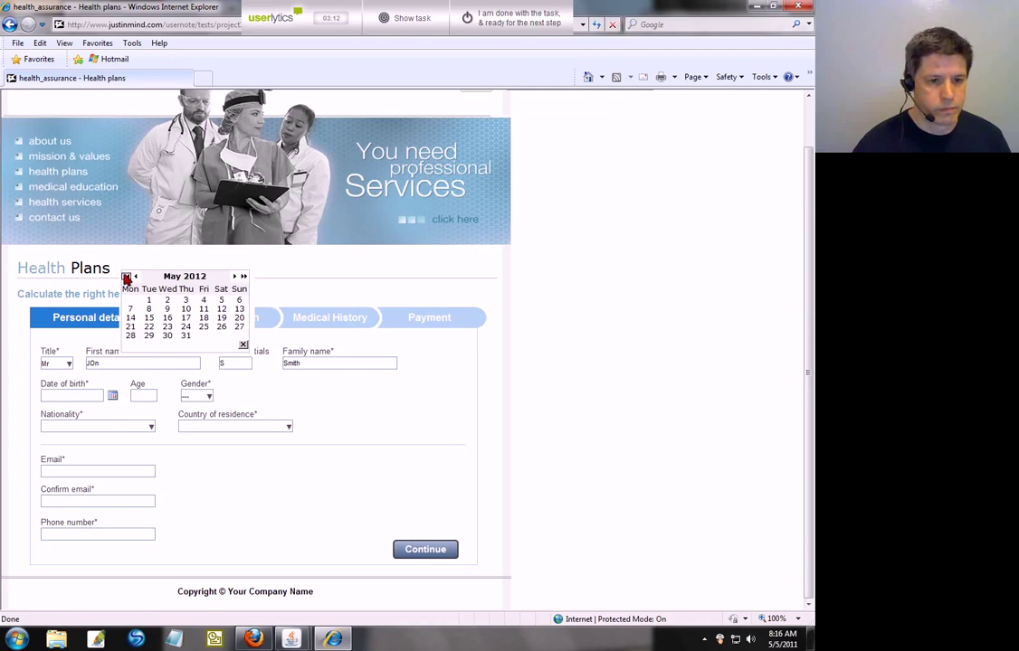
left_click(127, 276)
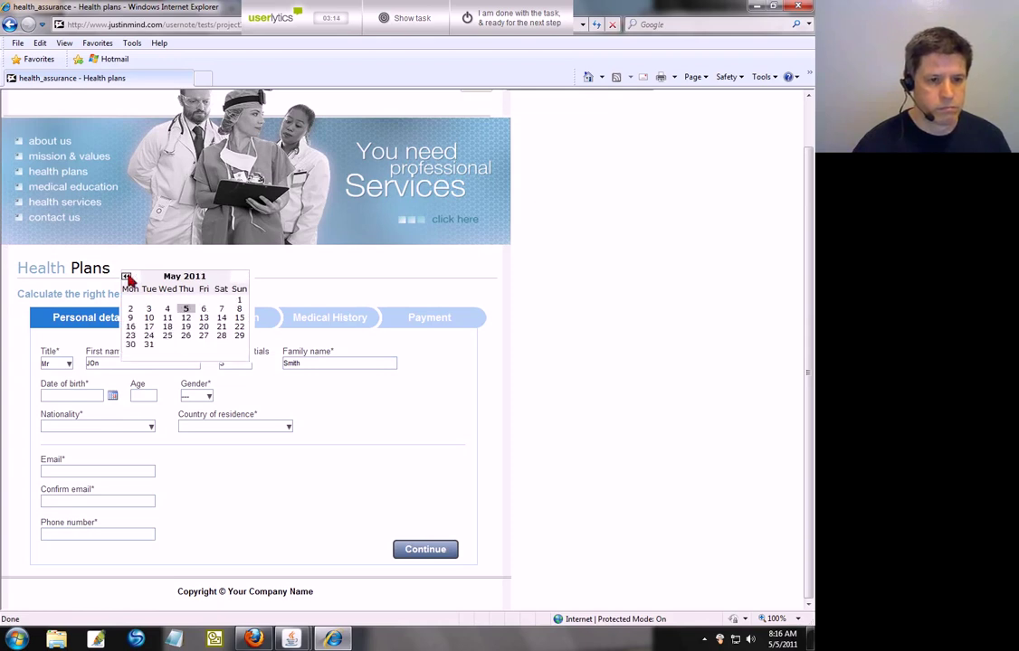
left_click(236, 276)
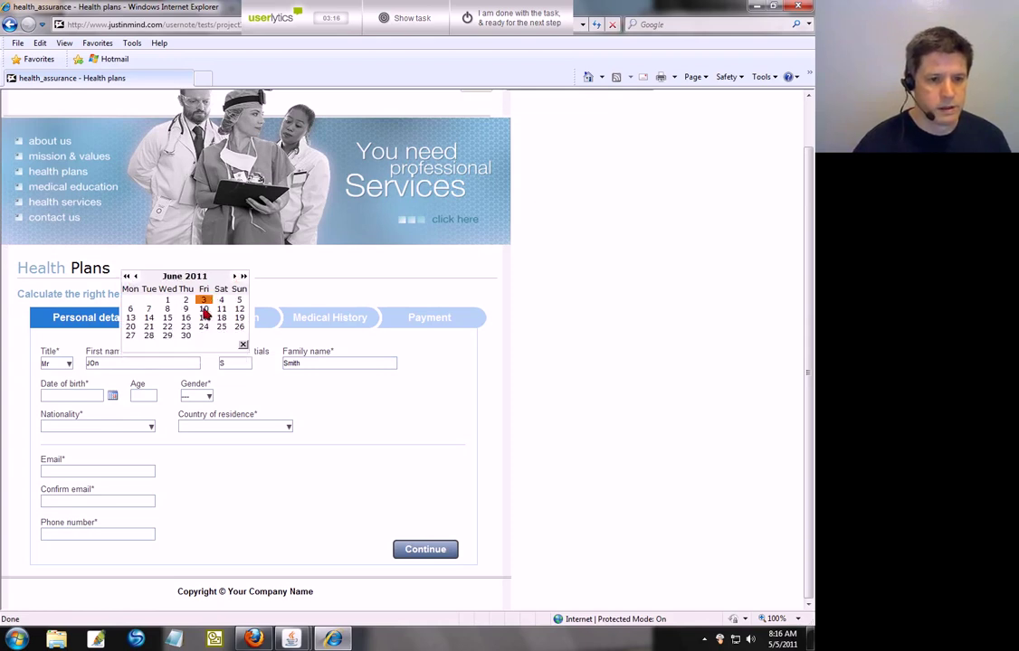
left_click(131, 310)
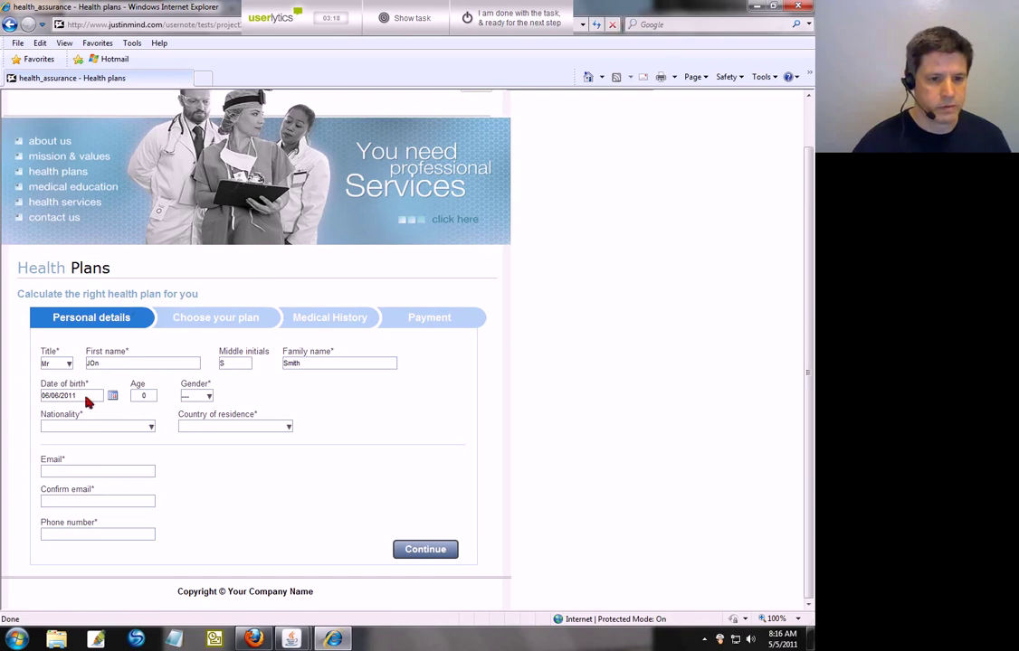
left_click_drag(78, 402, 65, 402)
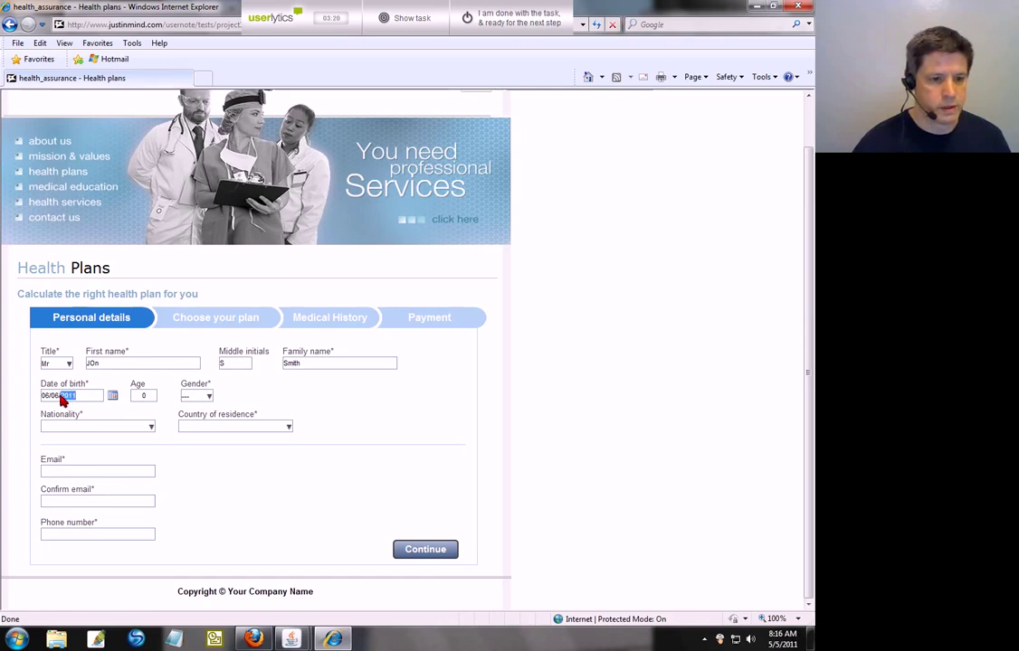
Step: Reopen the date-of-birth calendar and page it back about thirty years from June 2011
left_click(114, 401)
left_click(126, 294)
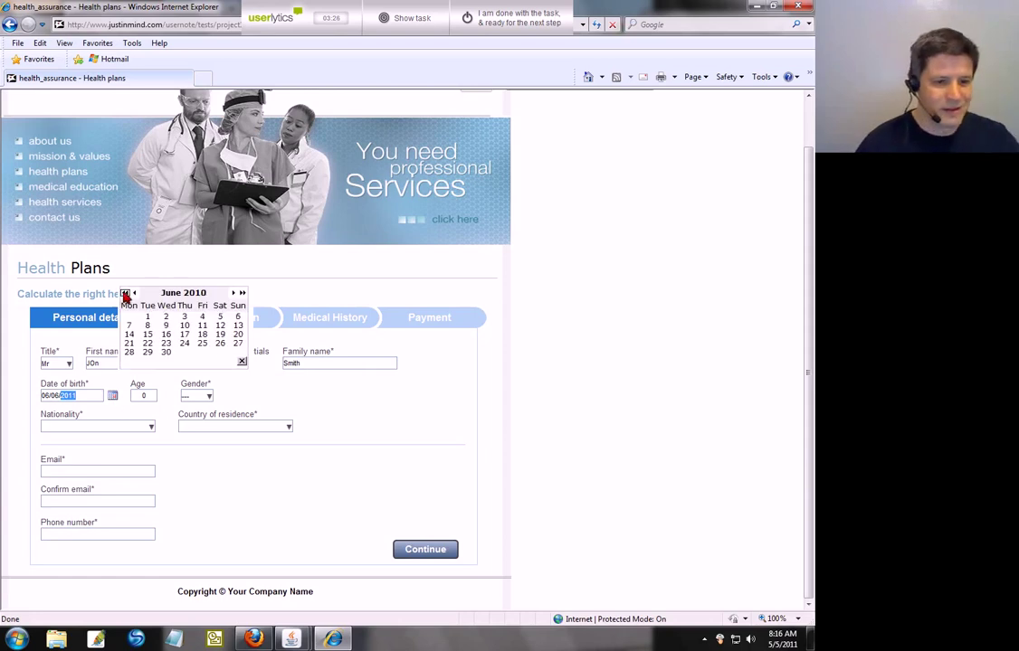
left_click(126, 295)
left_click(125, 295)
left_click(126, 295)
left_click(126, 295)
left_click(126, 295)
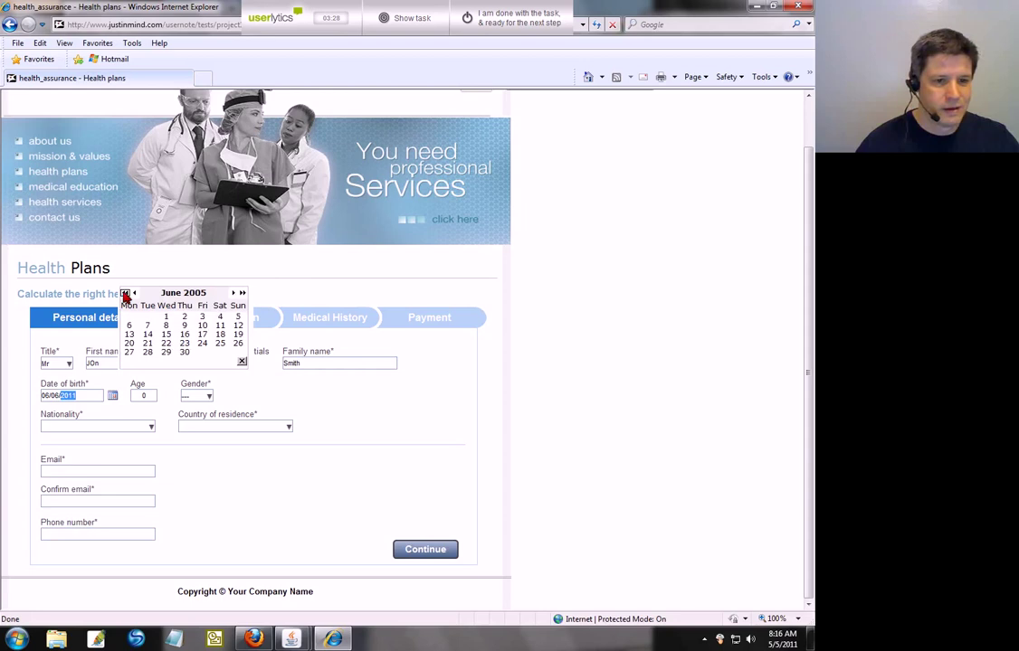
left_click(125, 295)
left_click(126, 295)
left_click(126, 295)
left_click(126, 295)
left_click(126, 295)
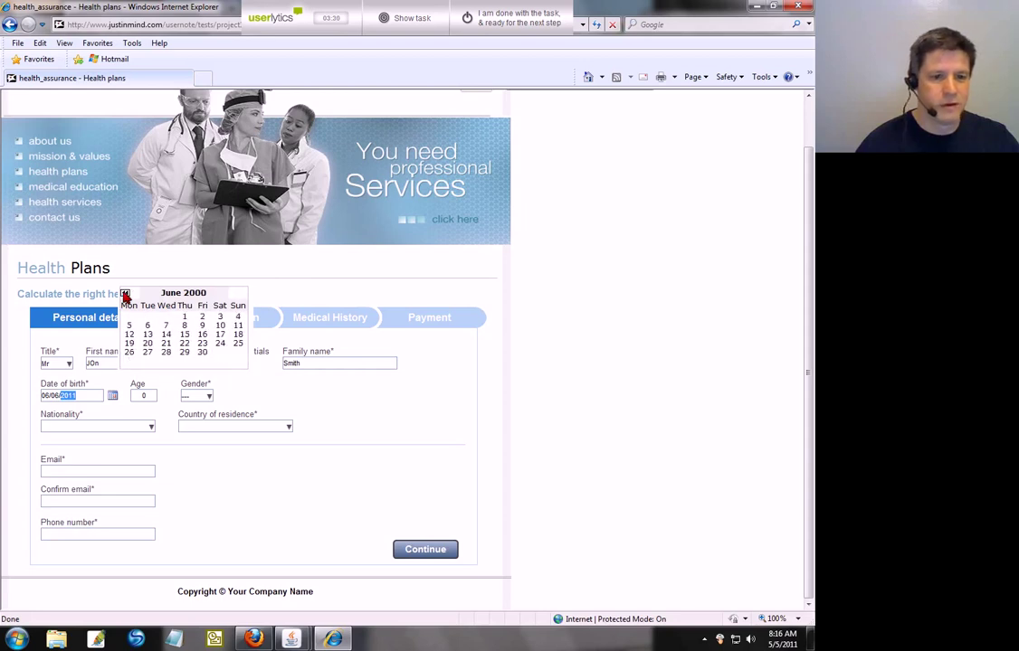
left_click(125, 295)
left_click(125, 295)
left_click(126, 295)
left_click(126, 295)
left_click(126, 295)
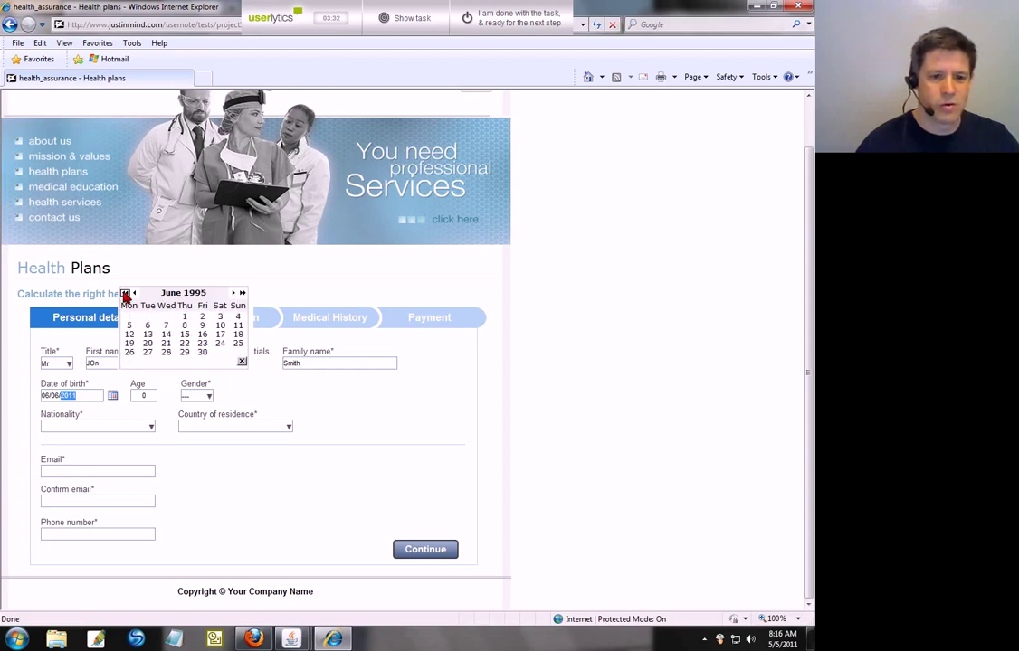
left_click(126, 295)
left_click(126, 295)
left_click(126, 295)
left_click(126, 295)
left_click(125, 295)
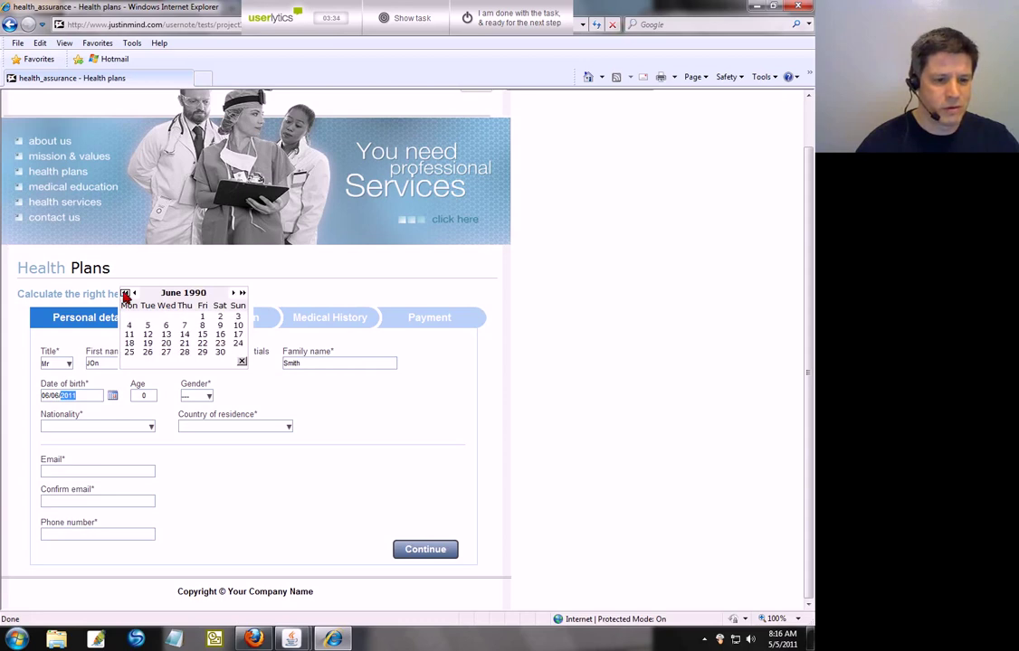
left_click(126, 295)
left_click(126, 295)
left_click(126, 295)
left_click(126, 295)
left_click(125, 295)
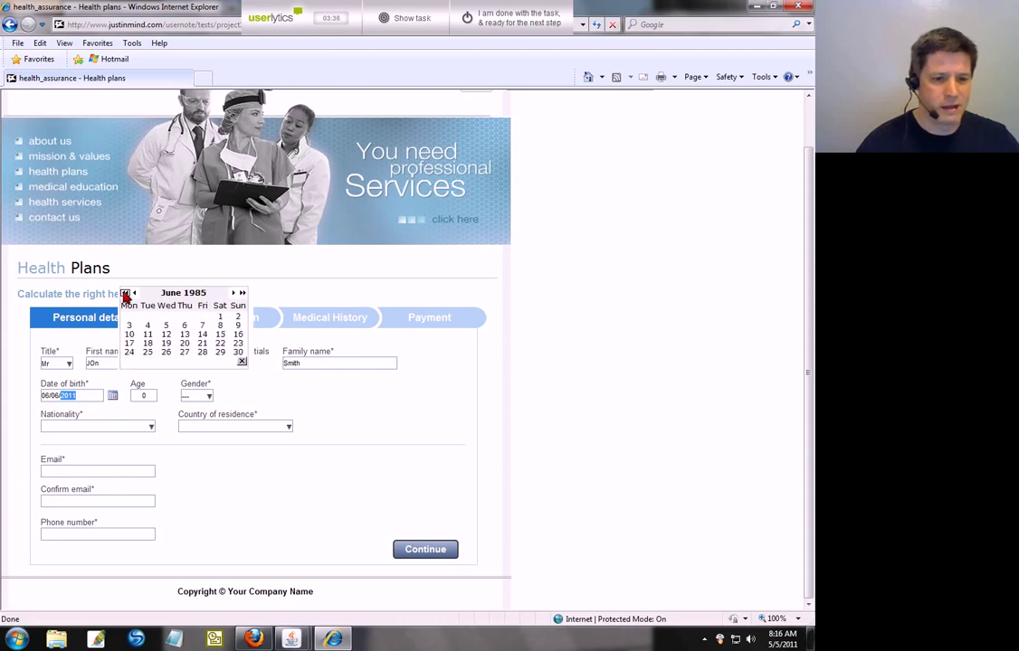
left_click(125, 295)
left_click(126, 294)
left_click(125, 295)
left_click(125, 294)
left_click(126, 295)
left_click(125, 295)
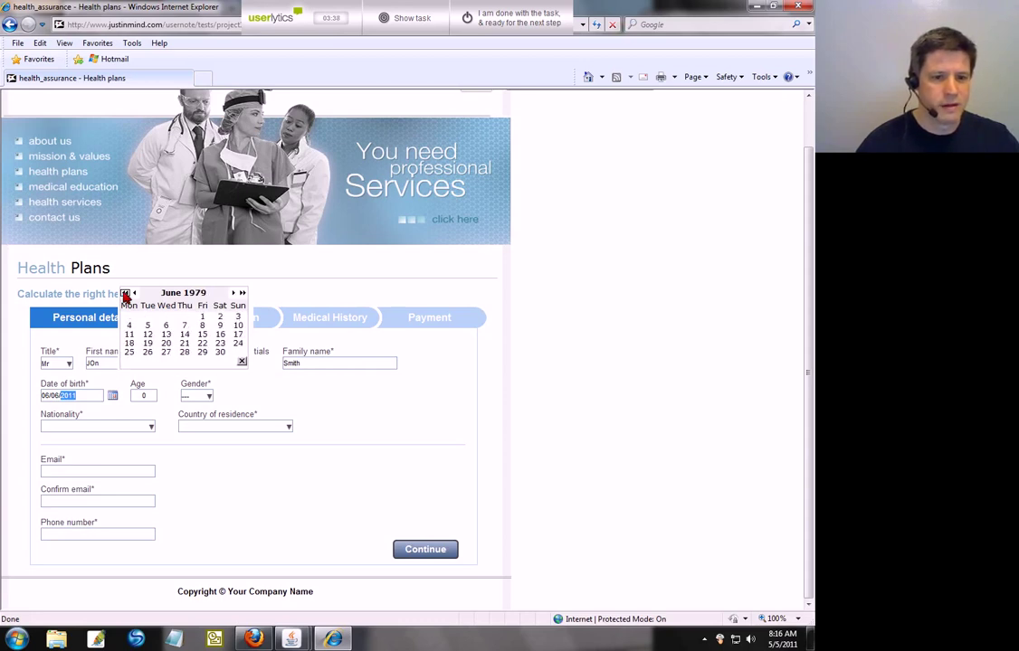
left_click(126, 295)
left_click(125, 295)
left_click(126, 295)
left_click(126, 295)
left_click(126, 295)
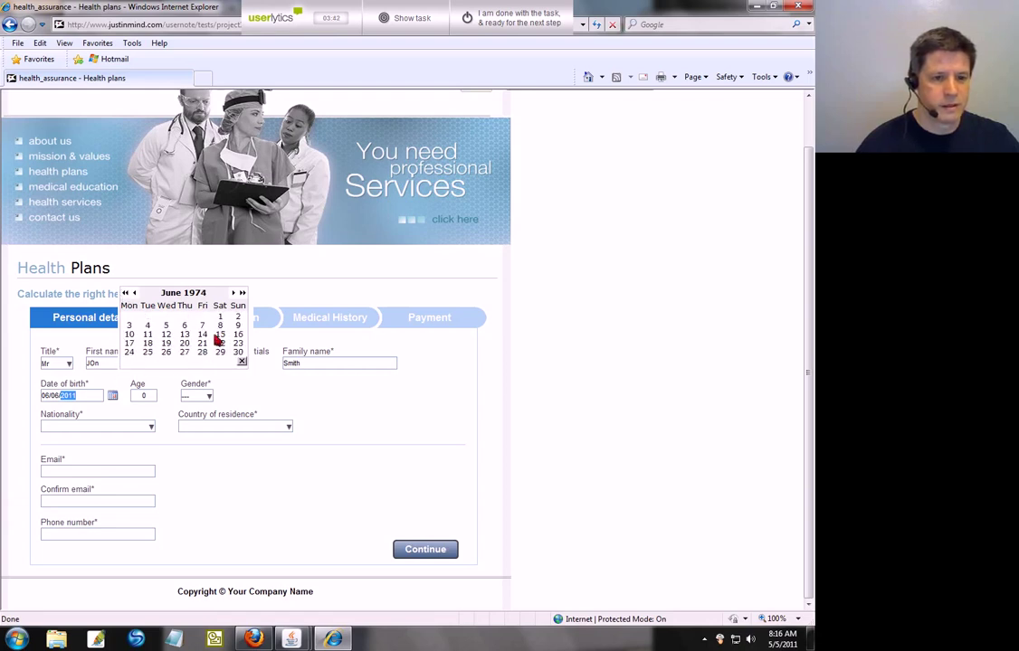
left_click(184, 325)
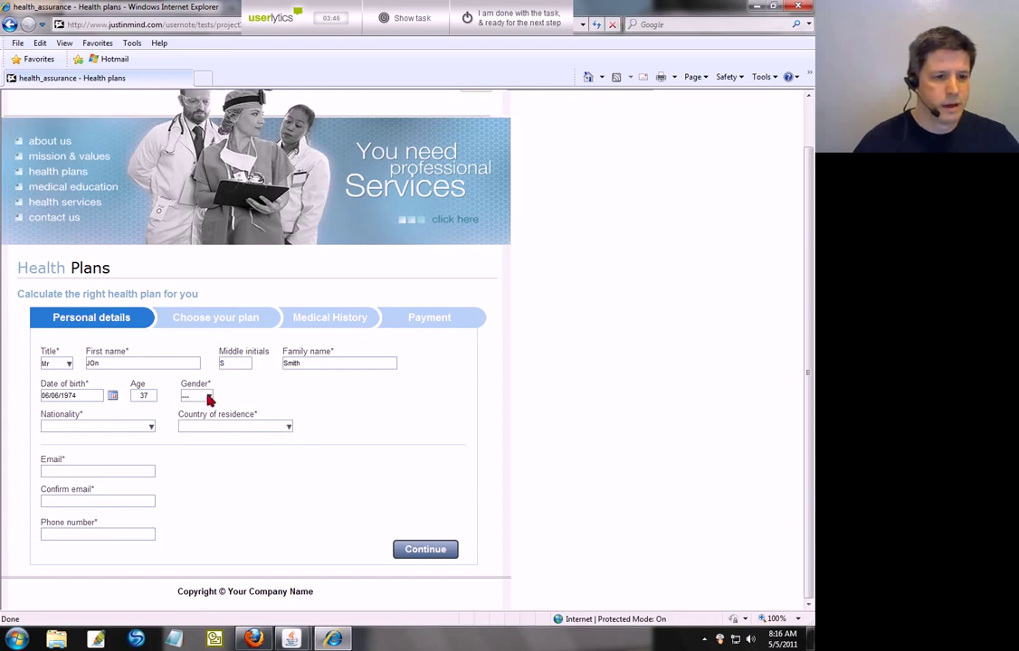
left_click(208, 396)
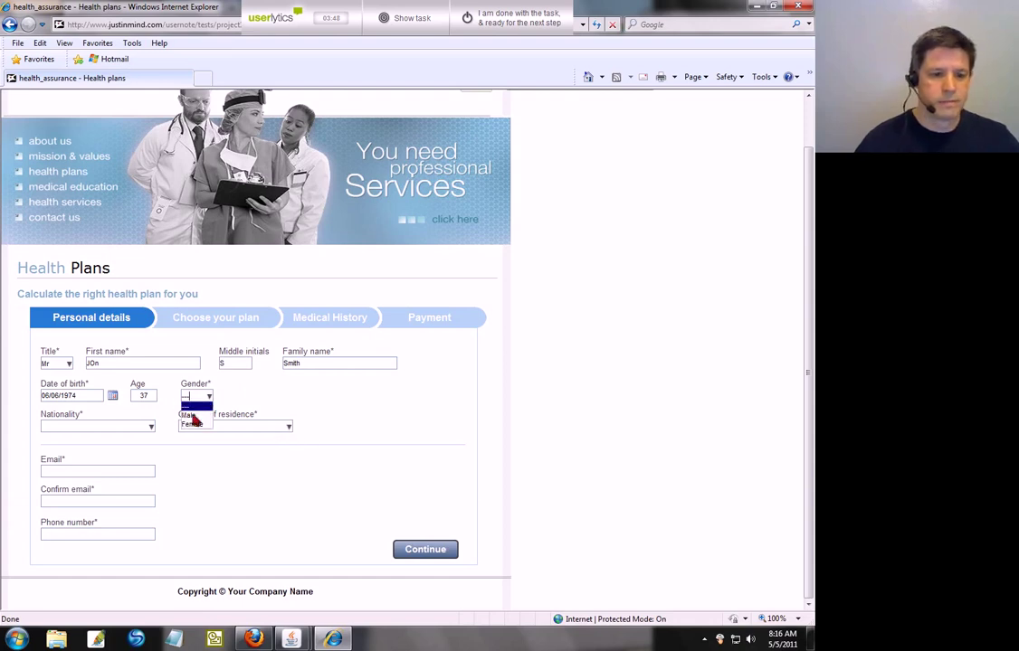
left_click(191, 417)
Step: Set both Nationality and Country of residence to United States
left_click(150, 425)
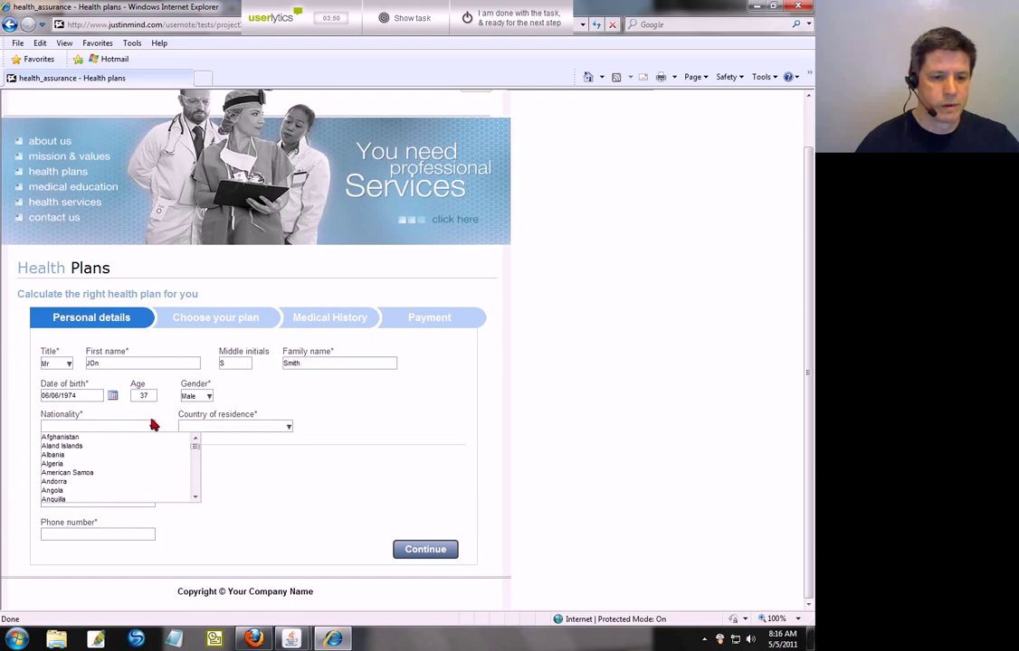
left_click_drag(193, 447, 187, 493)
scroll(130, 466, "up", 1)
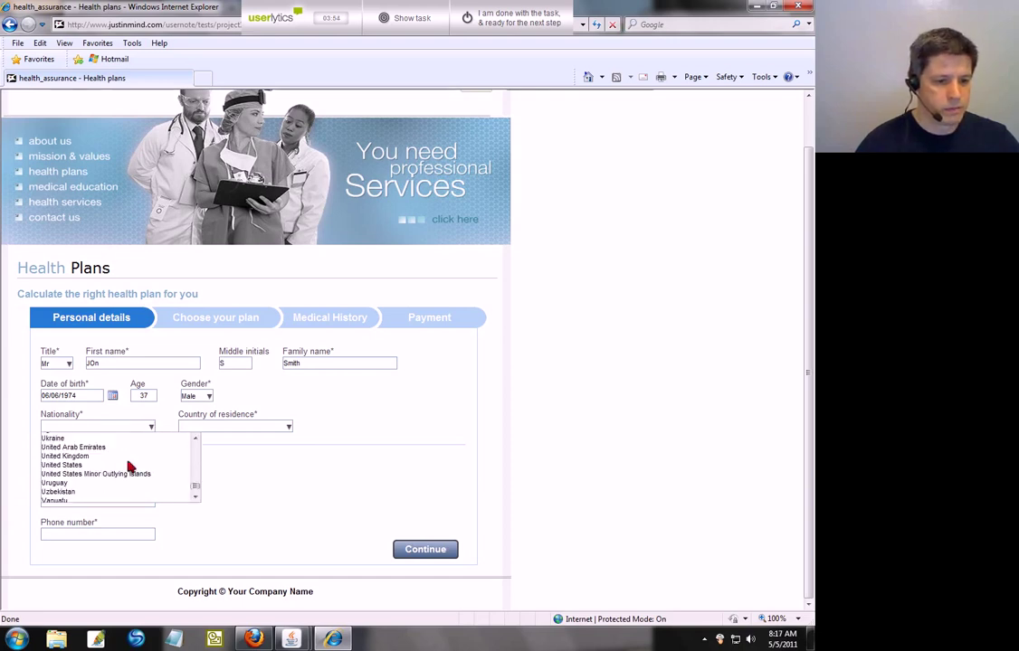
left_click(152, 464)
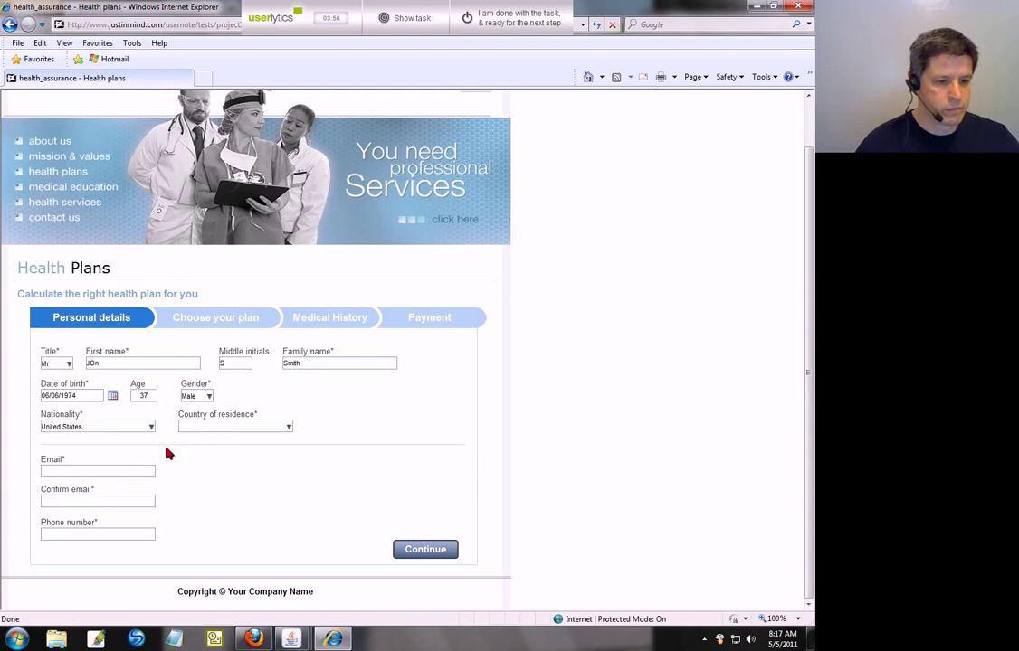
left_click(289, 430)
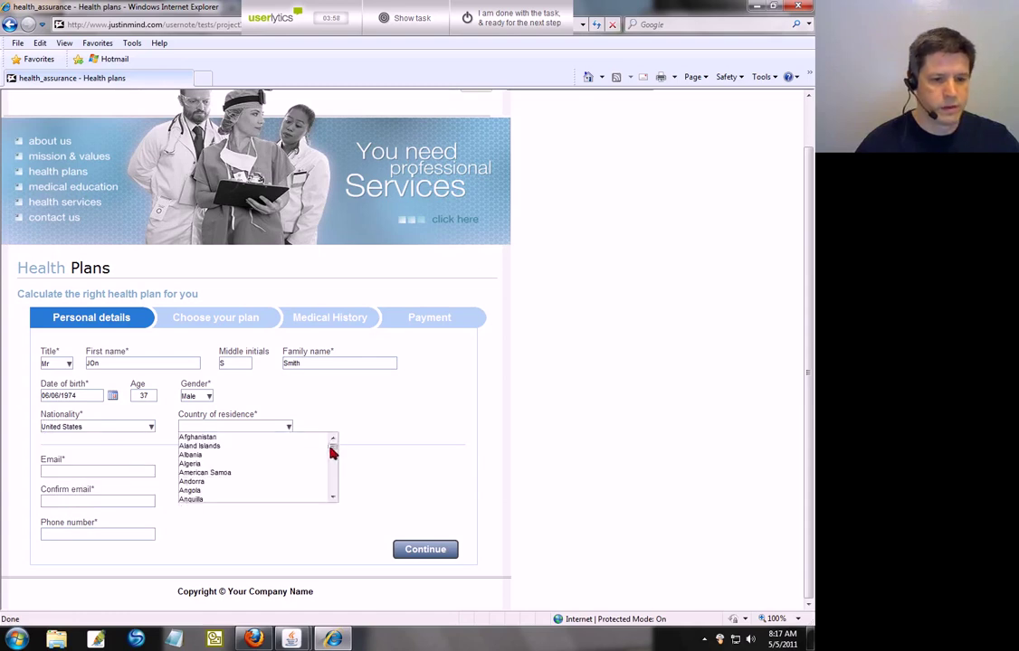
left_click_drag(329, 450, 330, 487)
left_click(214, 465)
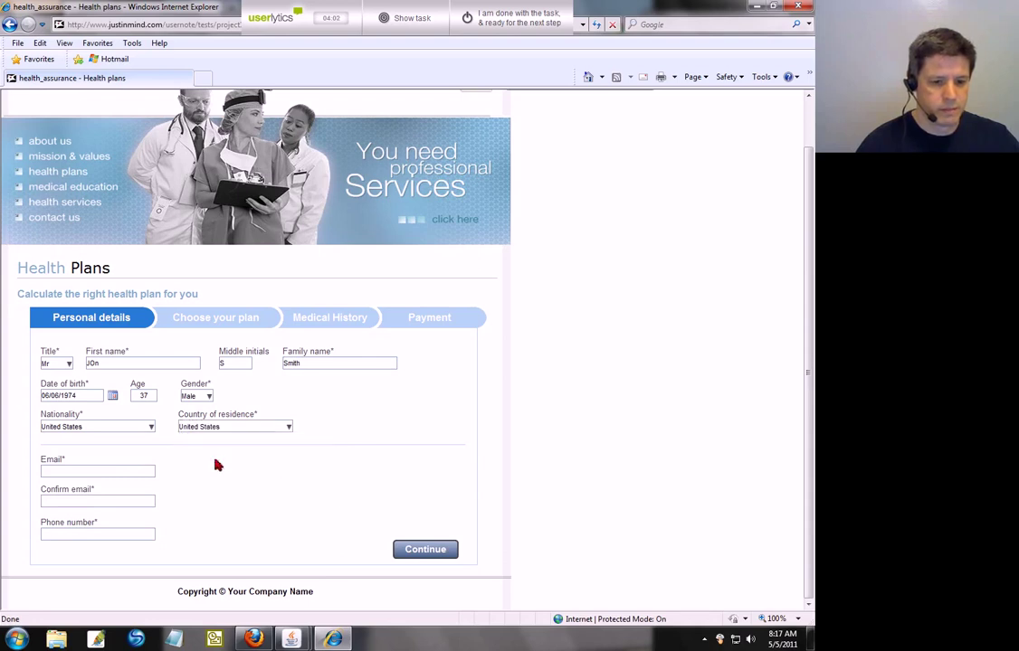
Step: Enter the applicant's e-mail, confirm it, add the phone number, and submit the personal details
type("jo")
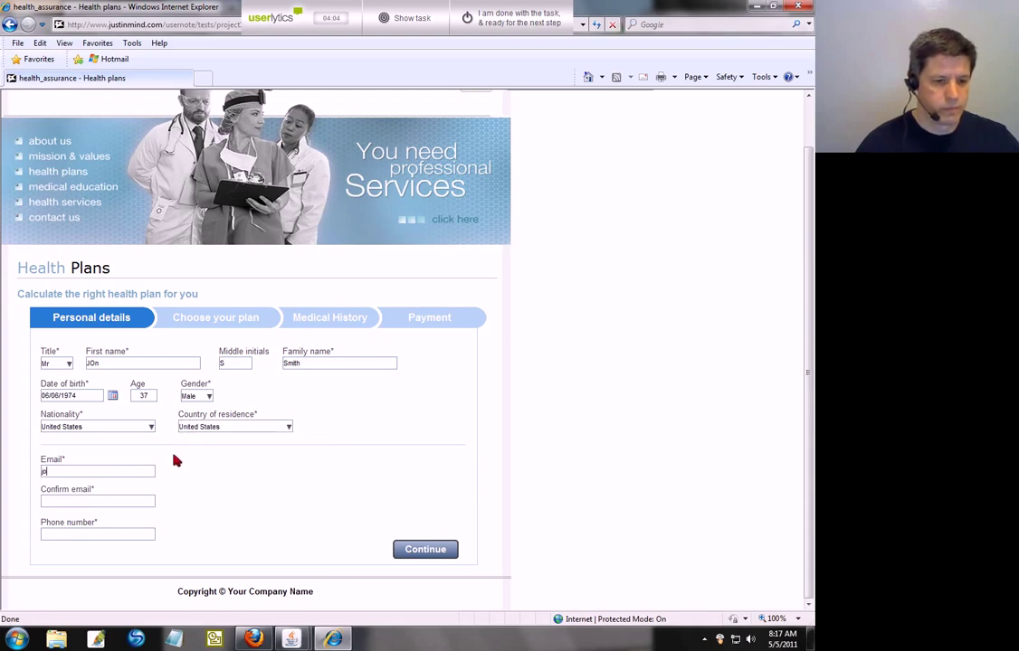
type("n@smith.com")
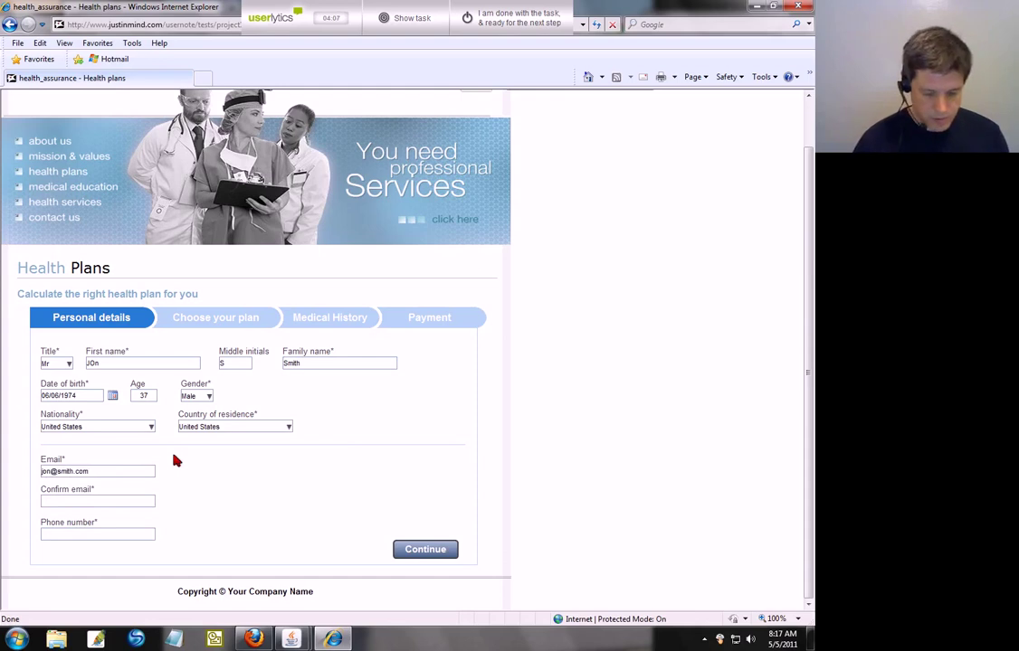
key("Tab")
type("jon@")
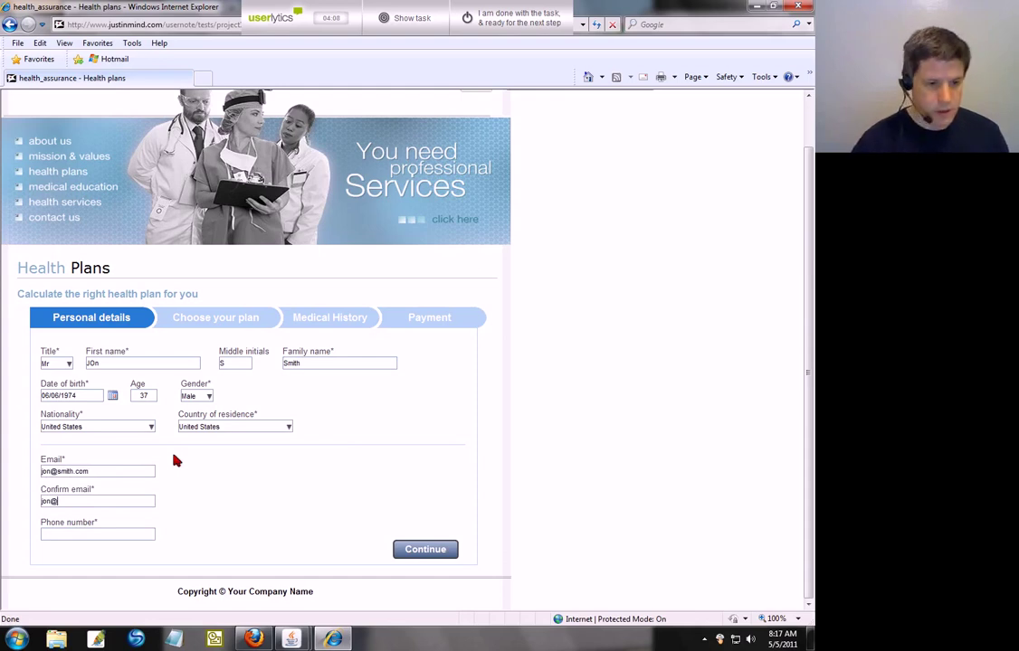
type("smith.com")
key("Tab")
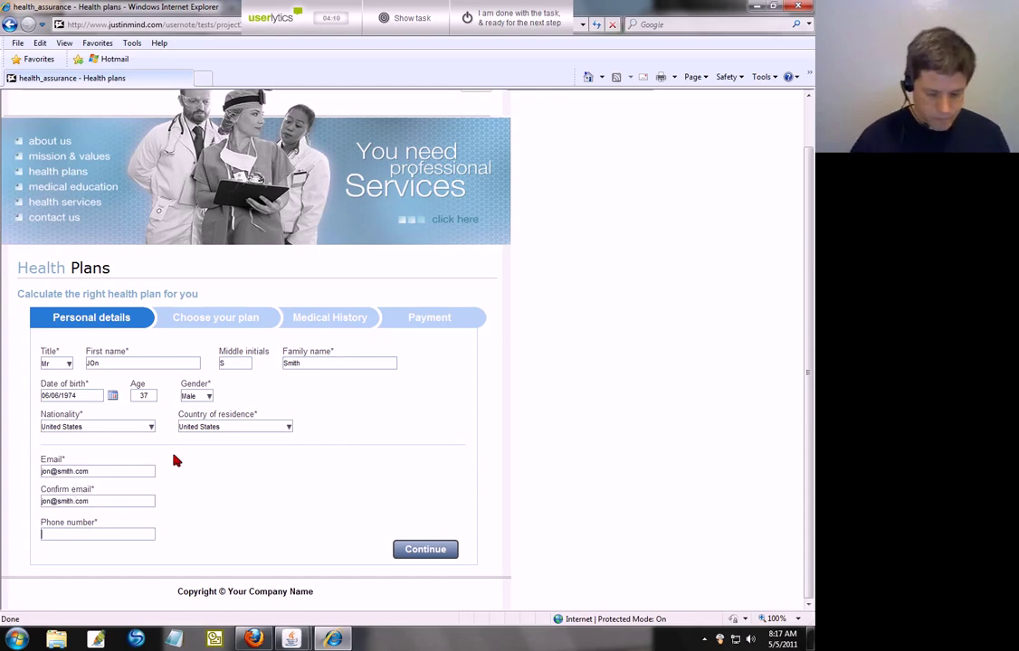
type("8005551212")
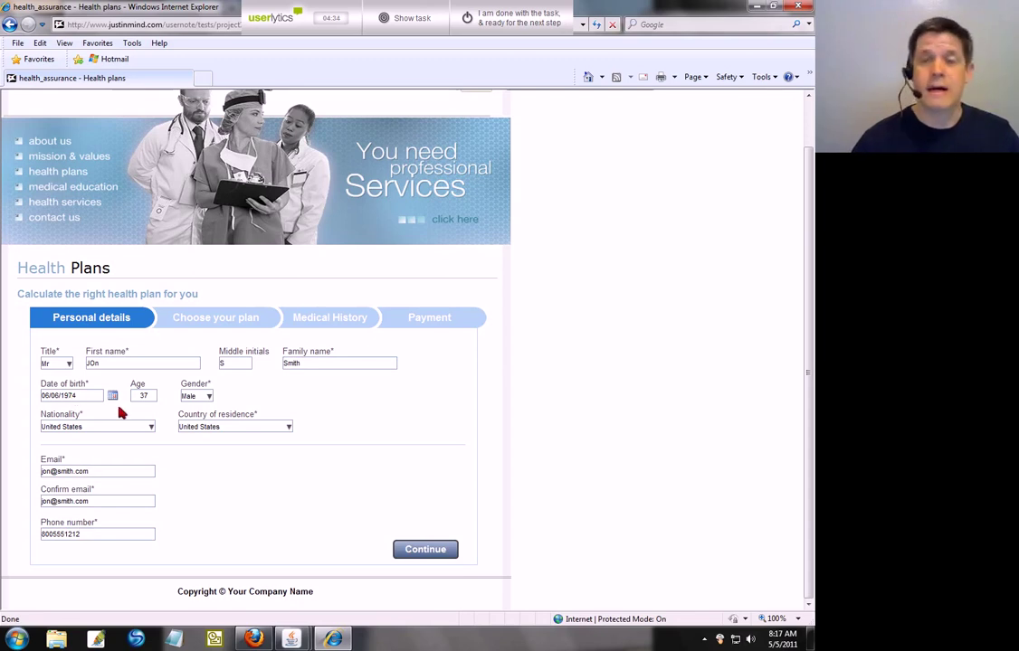
left_click(418, 551)
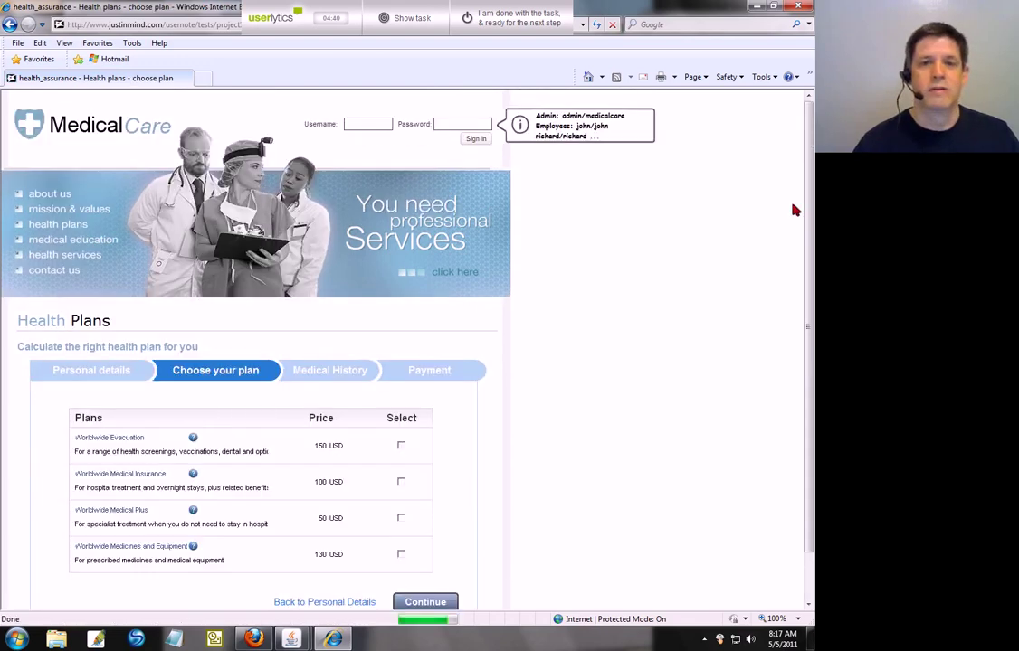
Step: Tick Select for the Worldwide Evacuation plan priced at 150 USD
scroll(793, 217, "down", 2)
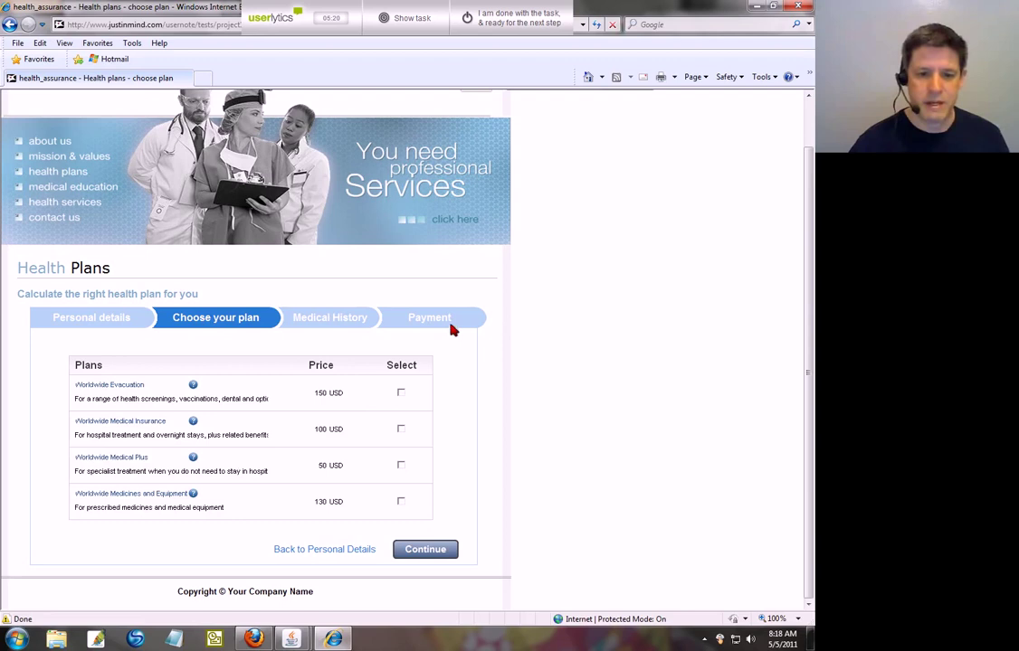
left_click(400, 392)
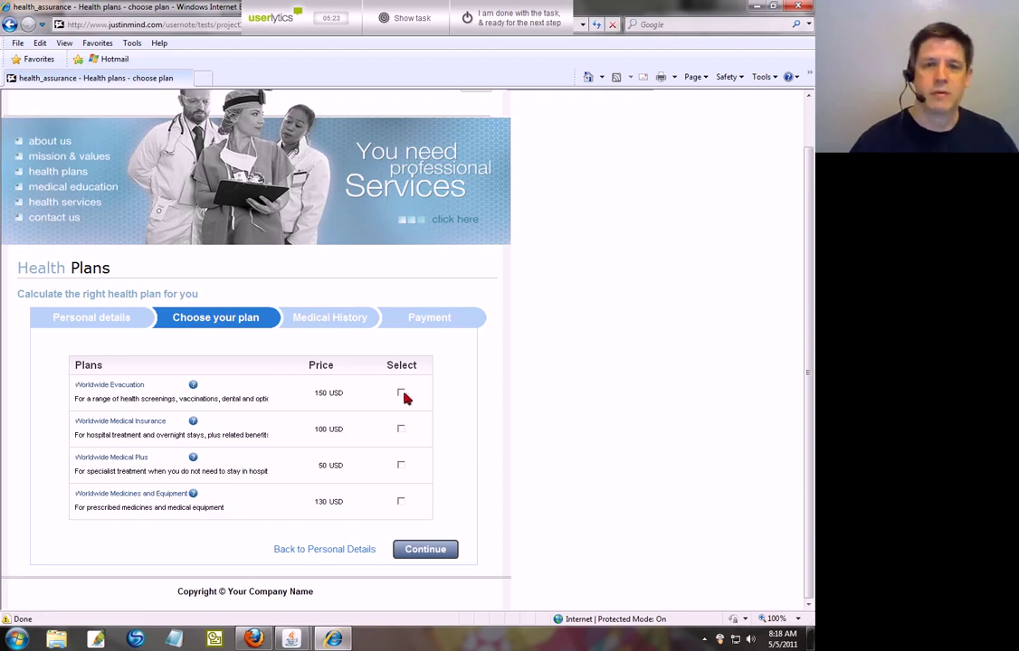
Step: Continue to Medical History and answer No for heart, endocrine, respiratory and digestive disorders
left_click(427, 550)
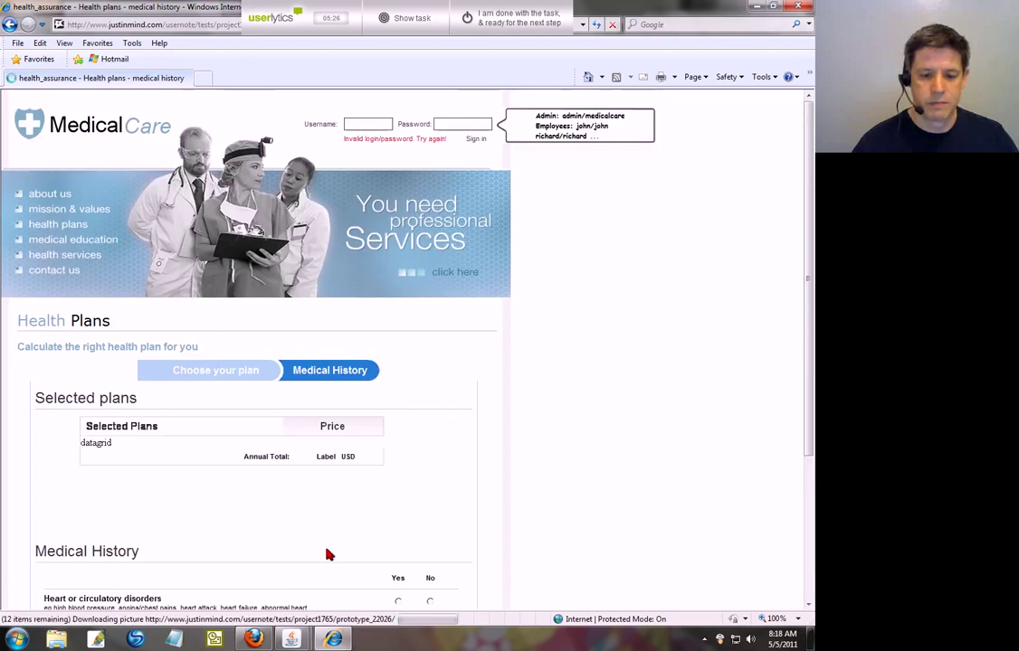
scroll(580, 464, "down", 3)
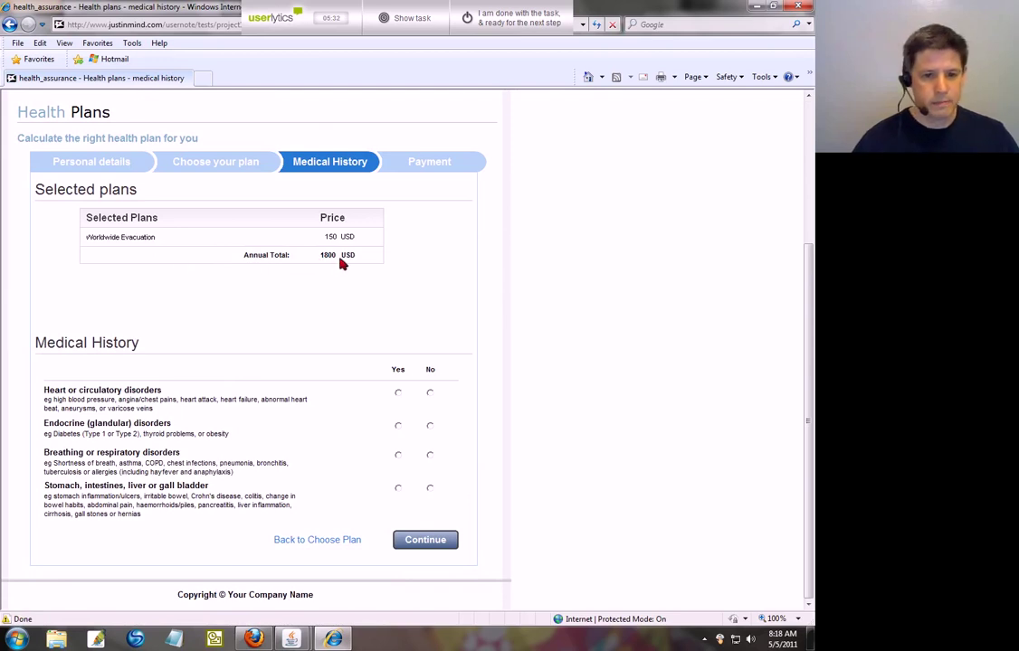
left_click(430, 393)
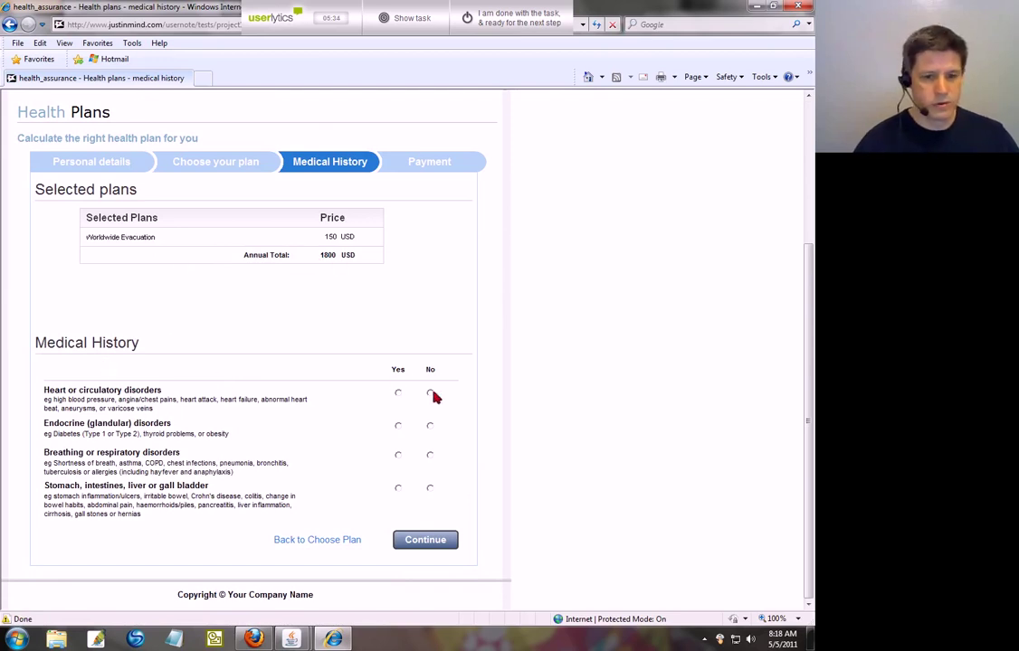
left_click(431, 426)
left_click(430, 455)
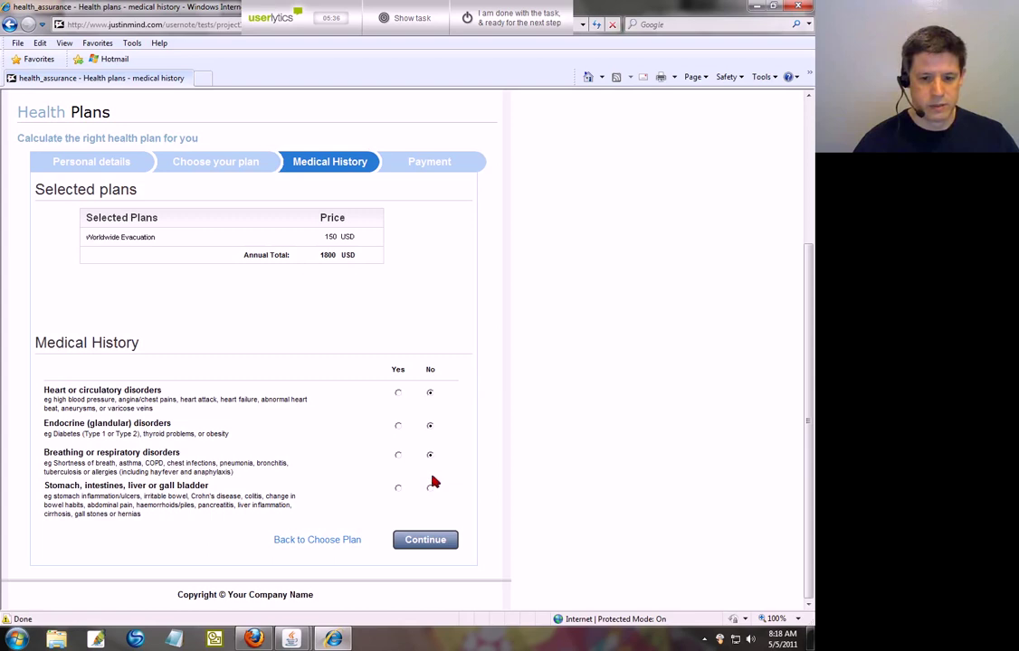
left_click(430, 489)
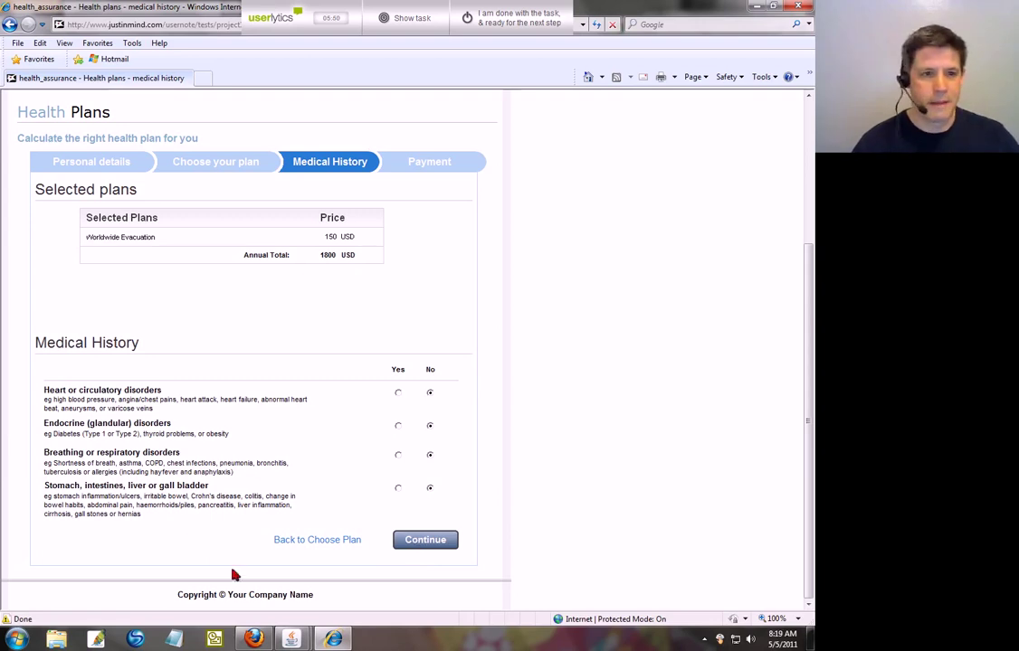
Step: Go back to plan choice, reselect Worldwide Evacuation, and continue to Medical History
left_click(288, 542)
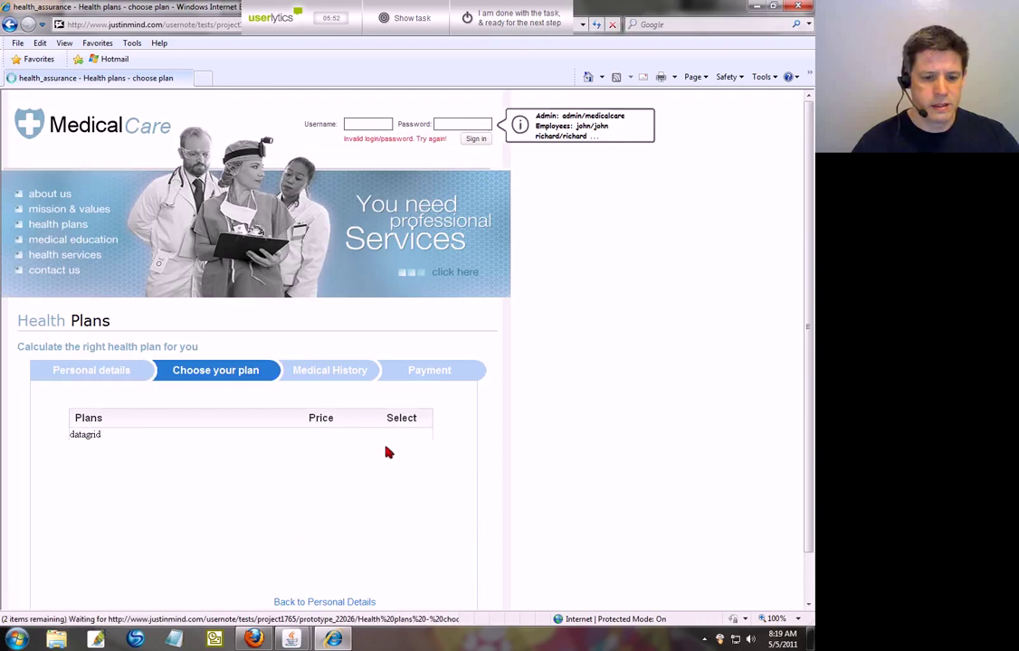
scroll(363, 351, "down", 1)
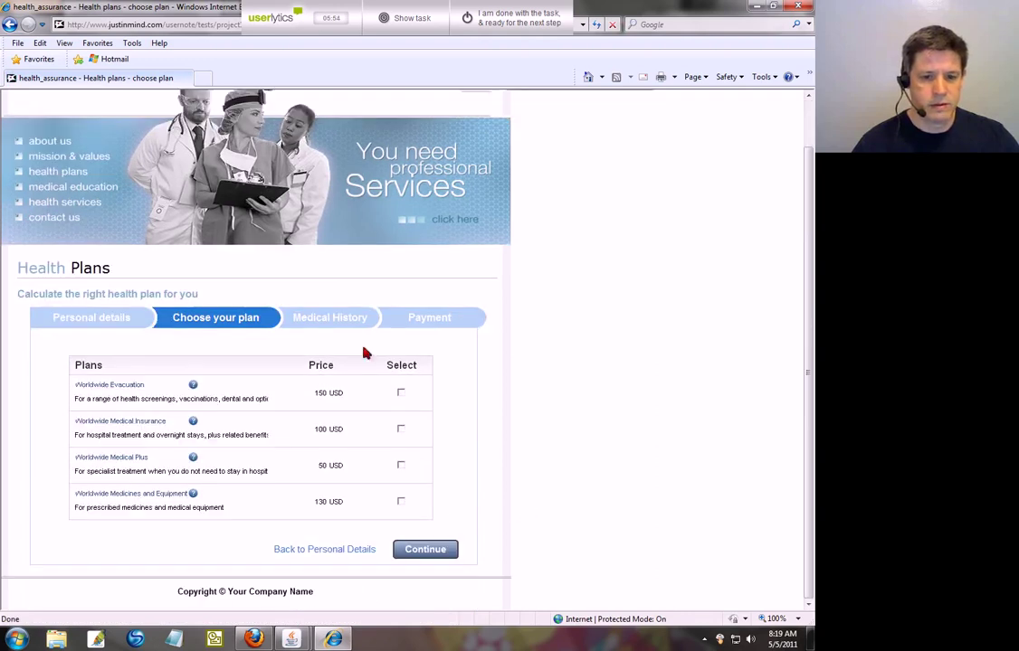
left_click(400, 395)
left_click(424, 549)
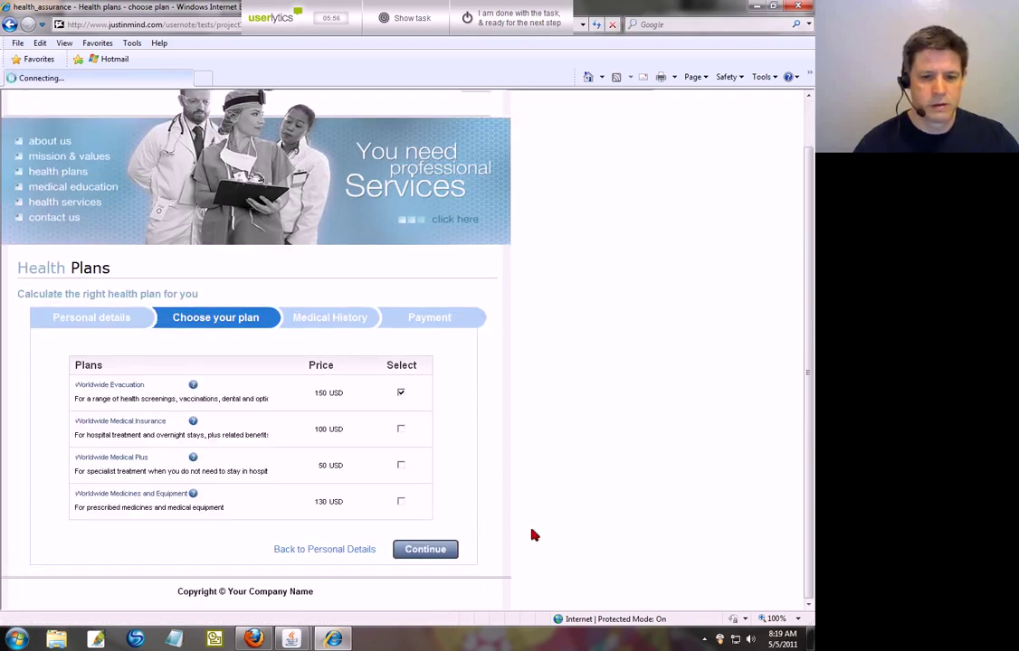
Step: Answer No for heart, endocrine and digestive disorders and continue to the Payment step
scroll(532, 535, "down", 4)
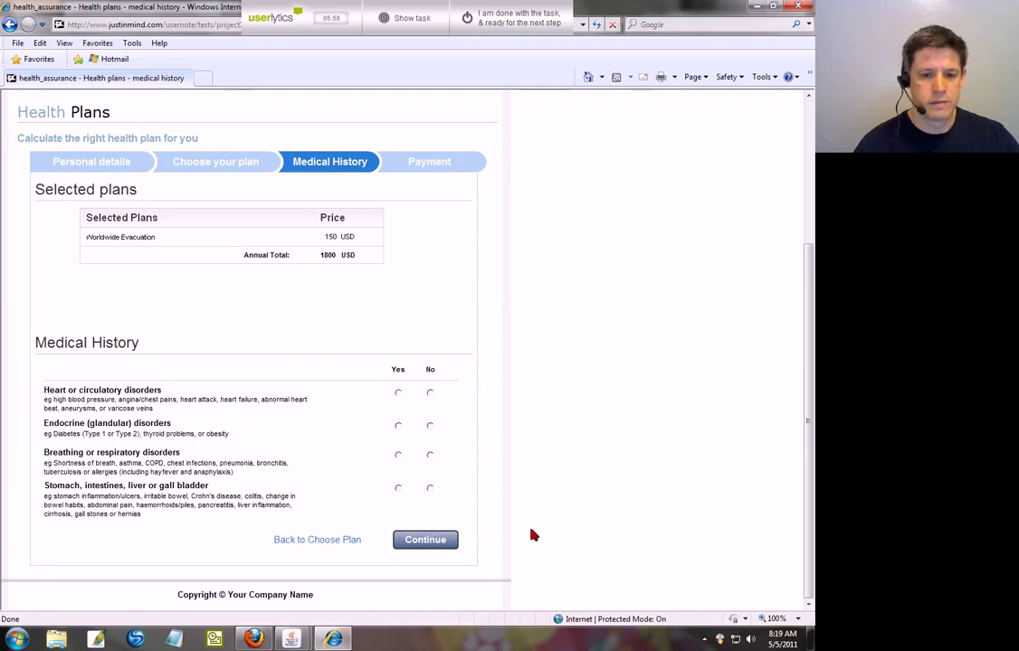
left_click(430, 392)
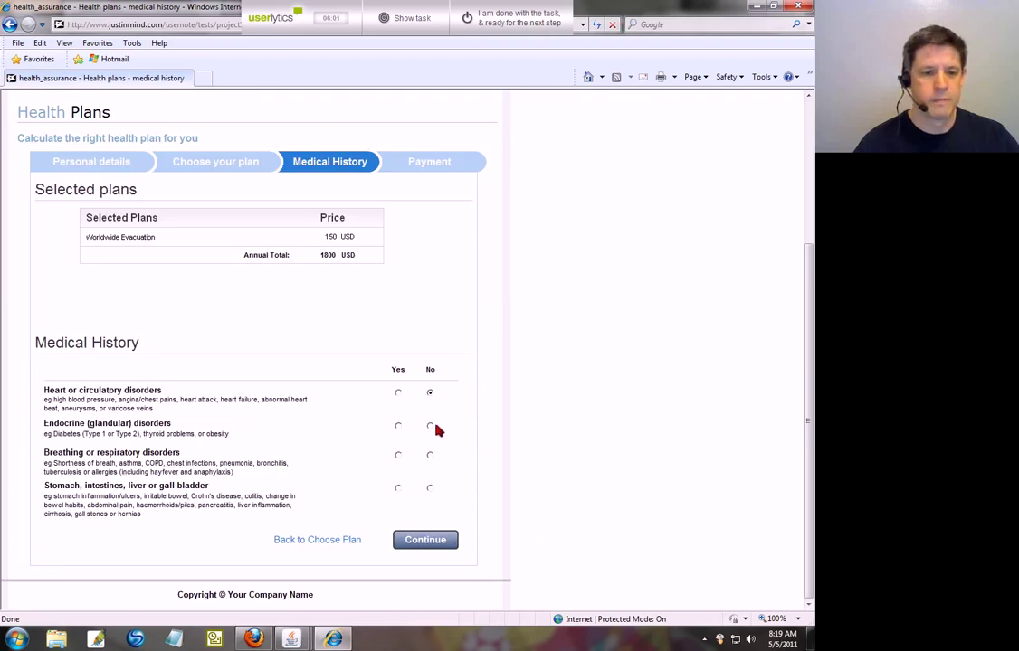
left_click(430, 426)
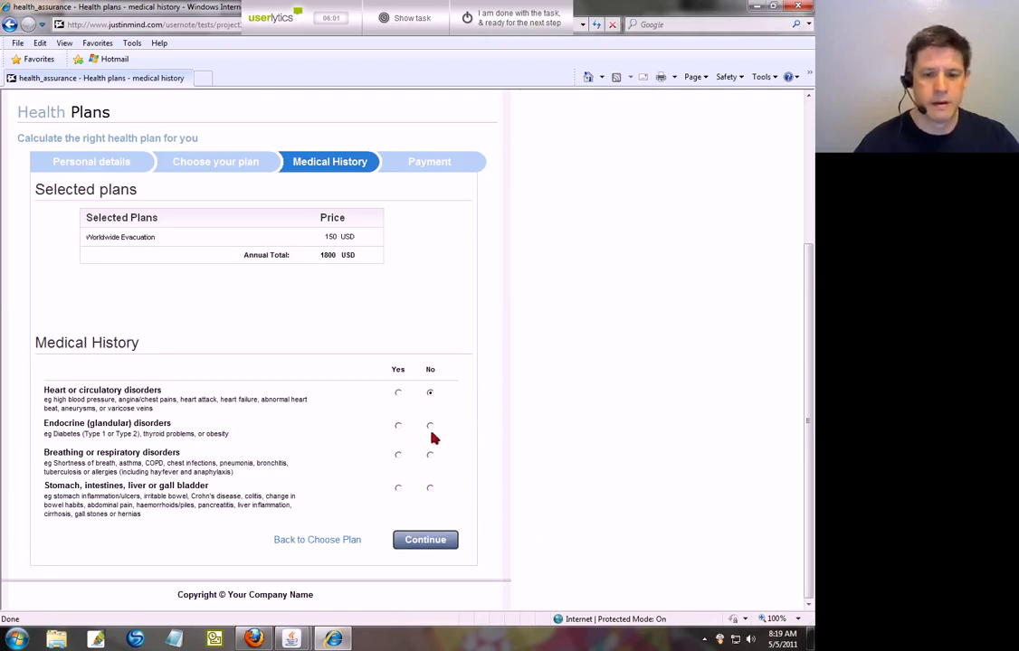
left_click(430, 490)
left_click(418, 543)
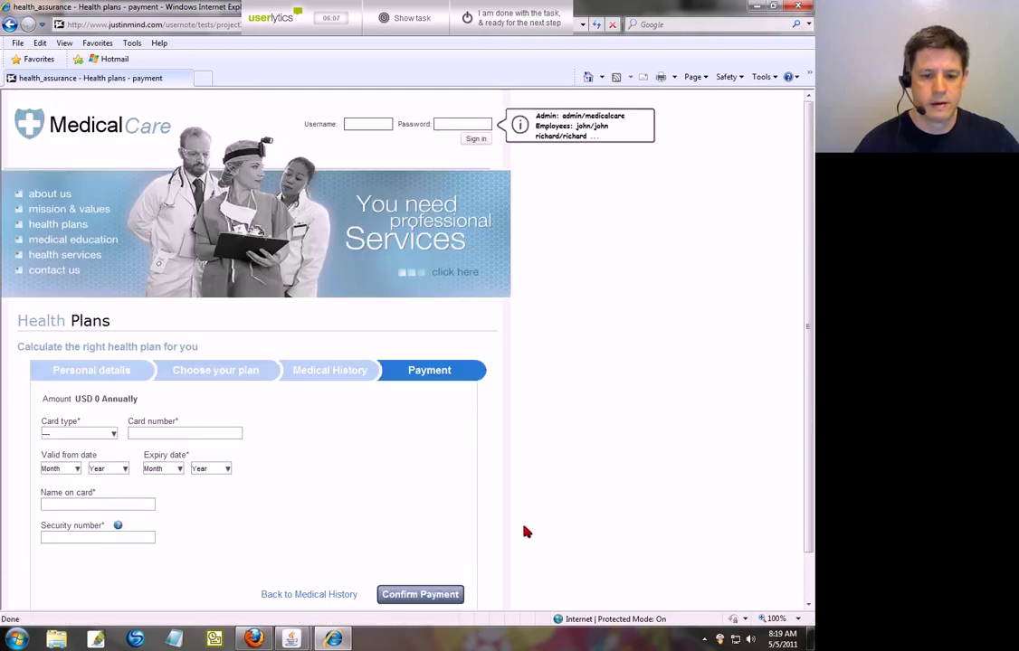
Step: Step back from Payment through Medical History and Choose Plan to Personal details
scroll(527, 531, "down", 1)
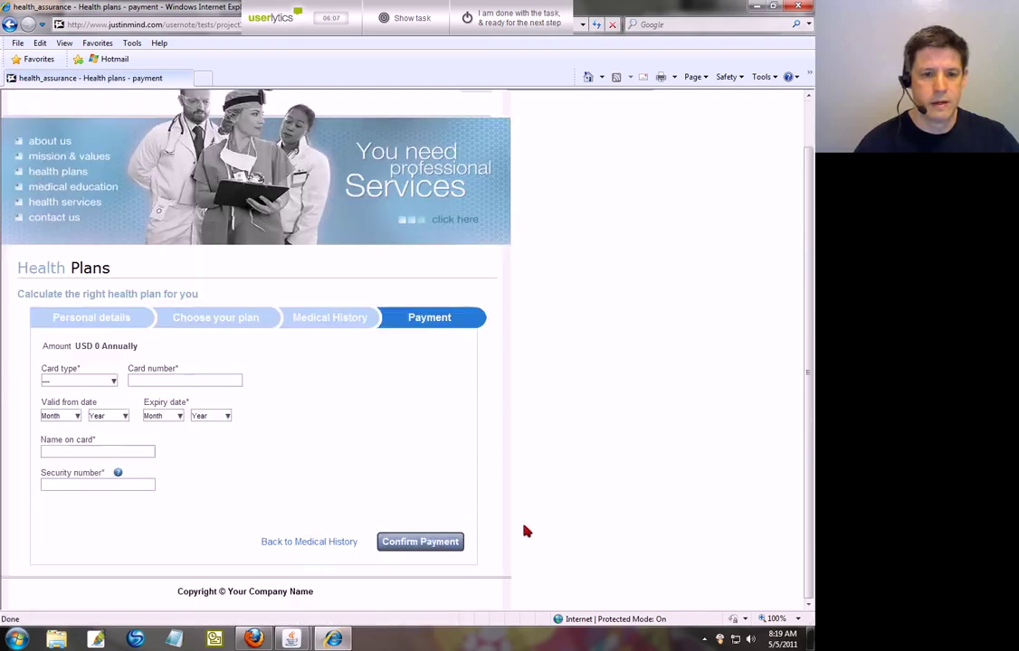
left_click(307, 547)
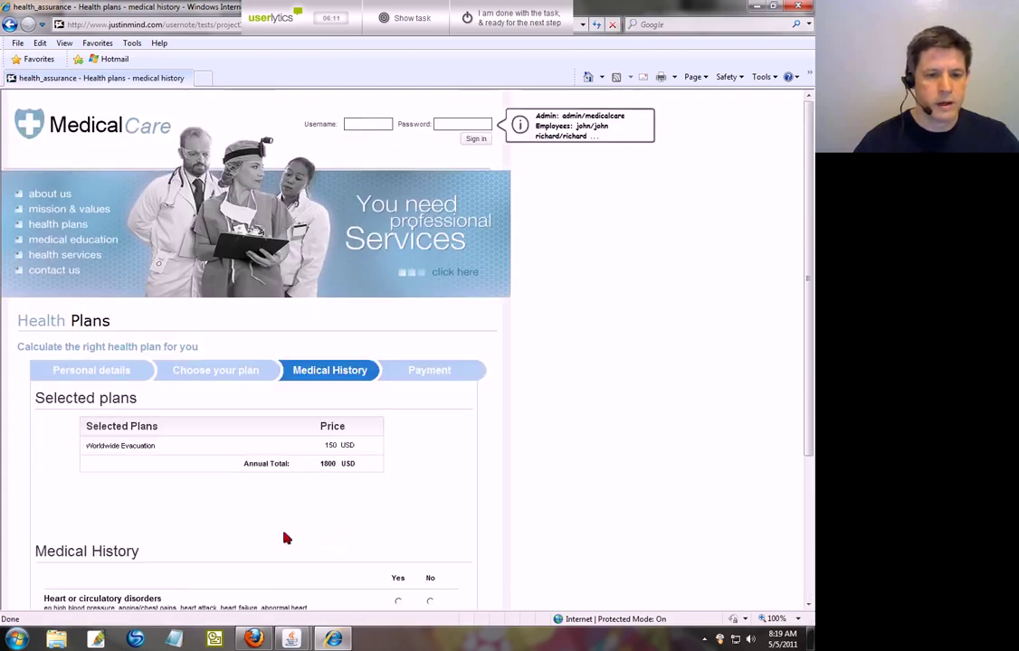
scroll(284, 539, "down", 2)
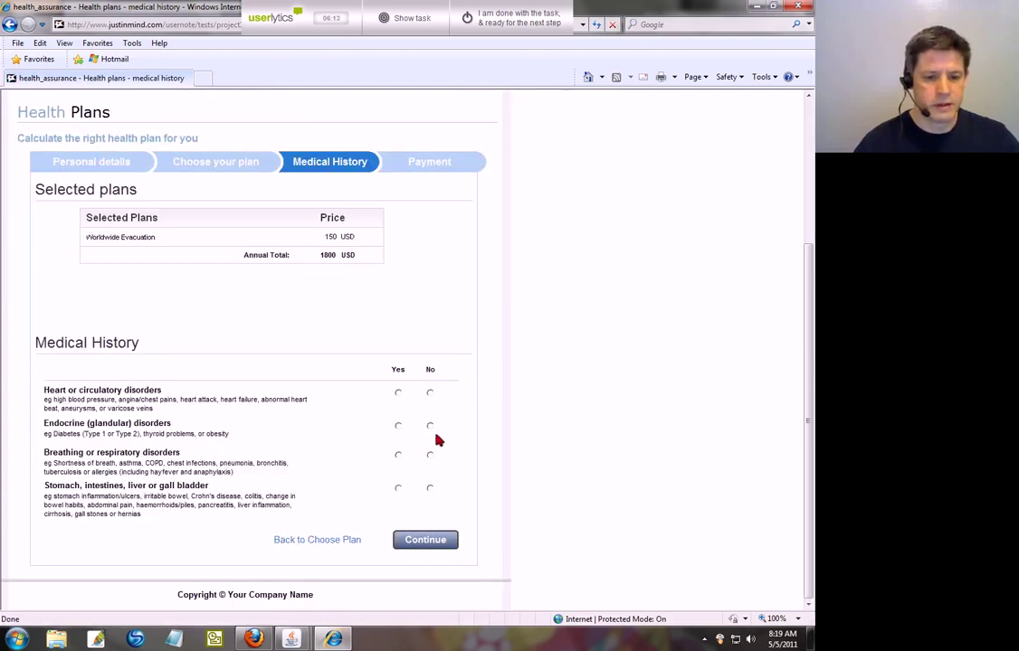
left_click(314, 536)
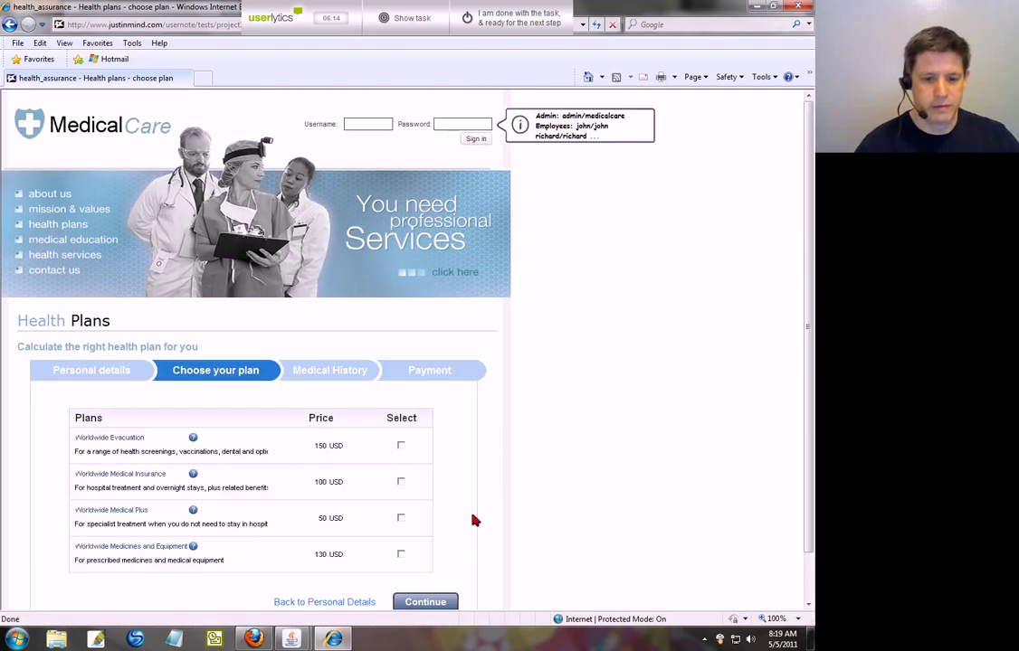
scroll(493, 516, "down", 1)
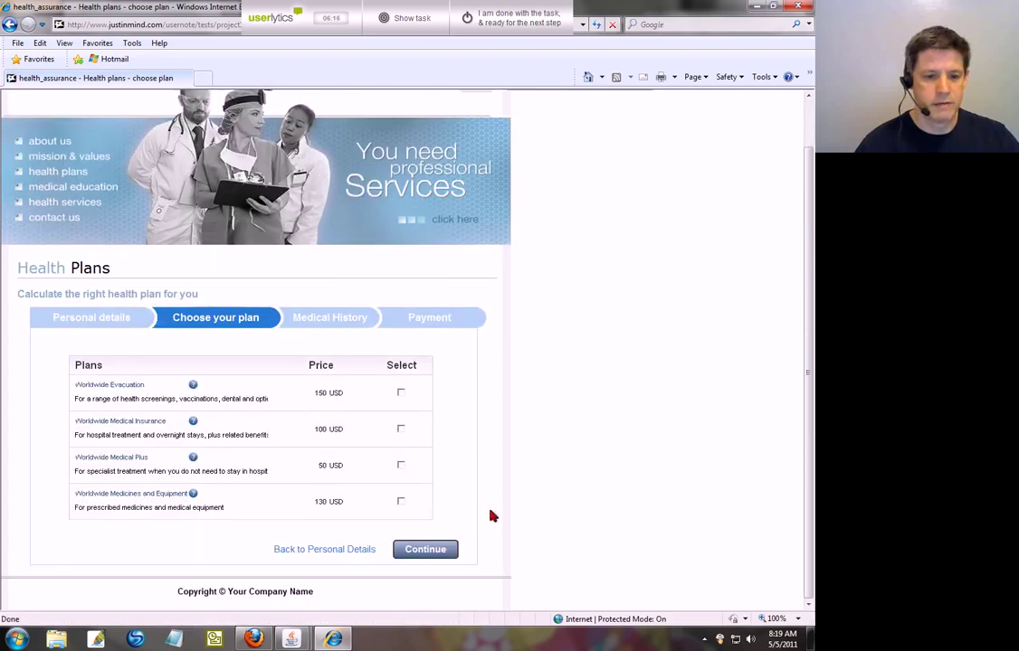
left_click(320, 549)
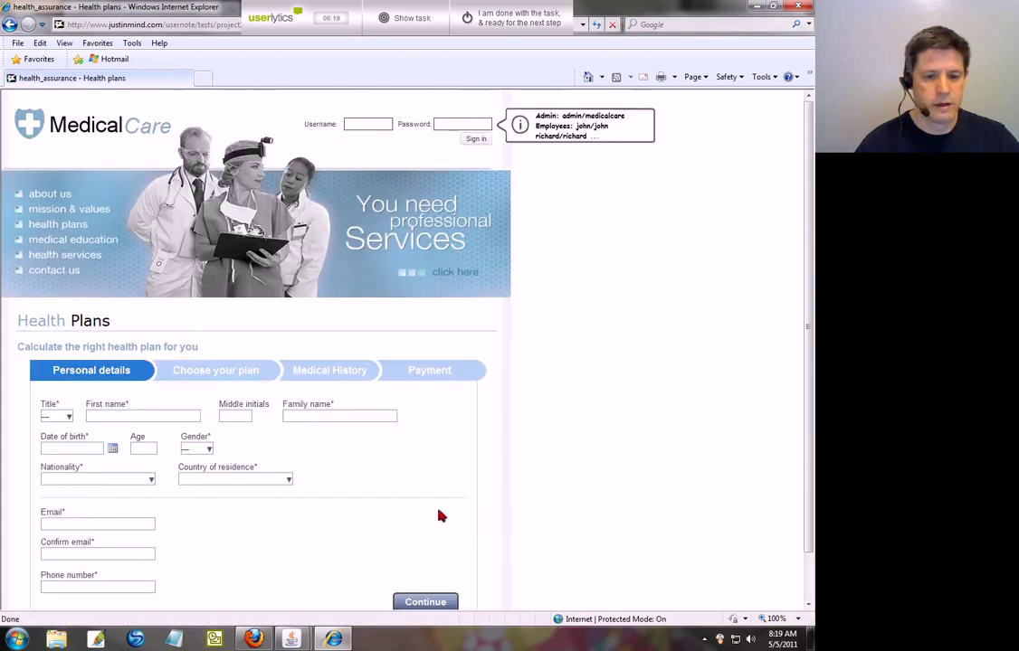
Step: Set the title to Mr and enter the applicant's first name, middle initial and family name
scroll(443, 515, "down", 1)
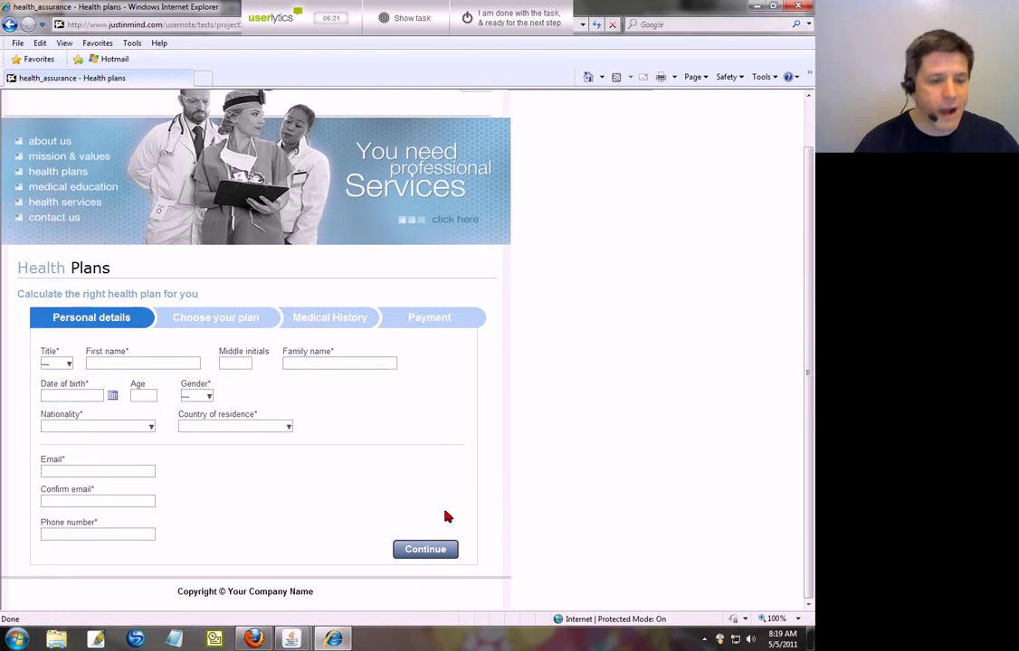
left_click(68, 364)
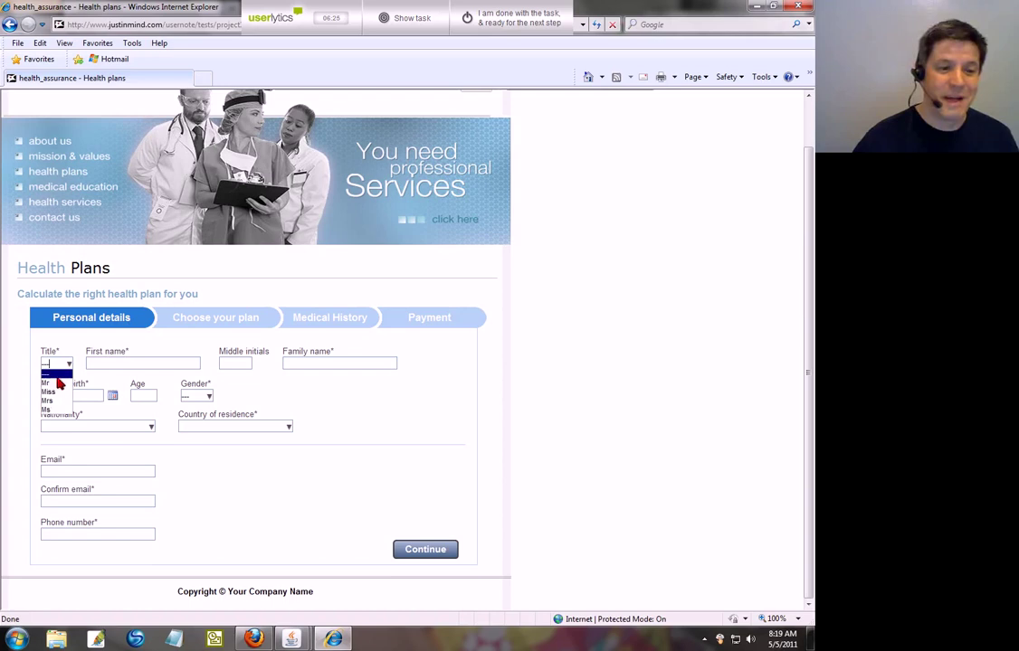
left_click(47, 383)
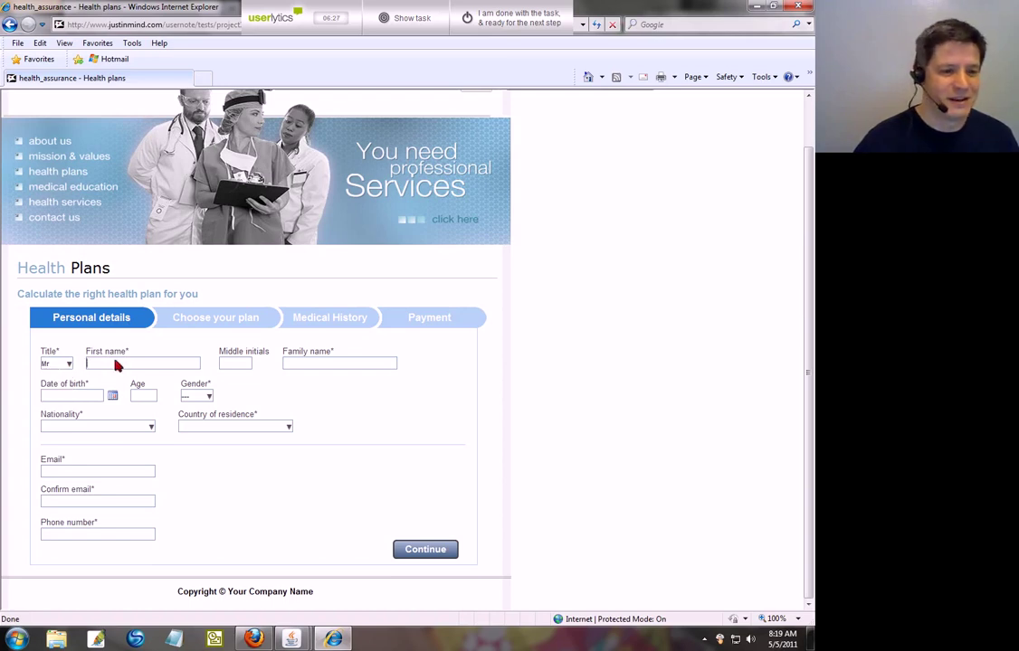
left_click(115, 365)
type("Jon")
key("Tab")
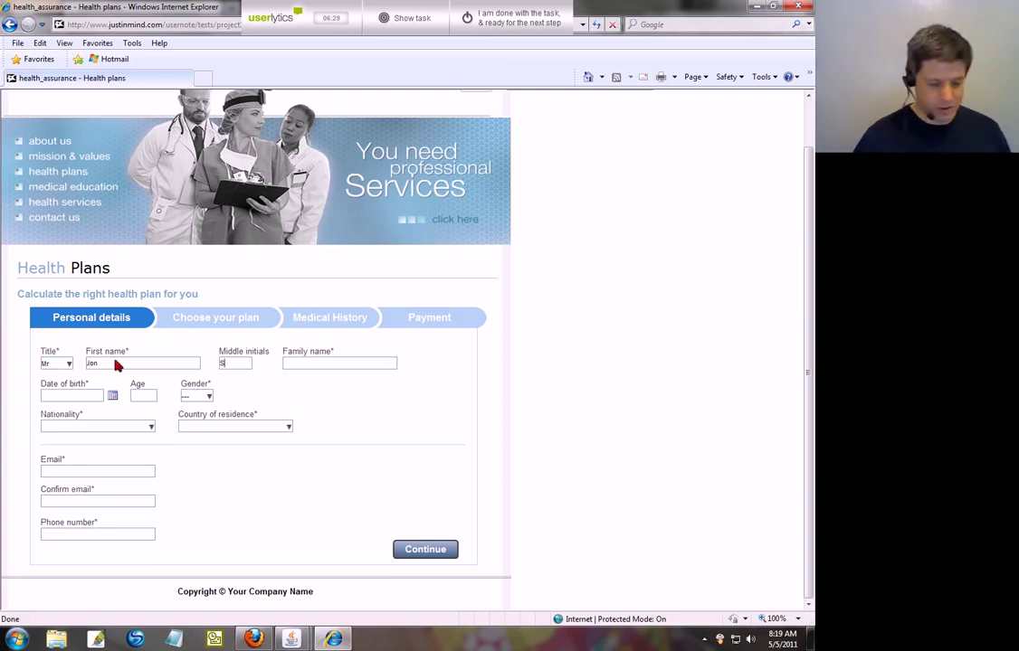
type("S")
key("Tab")
type("Sm")
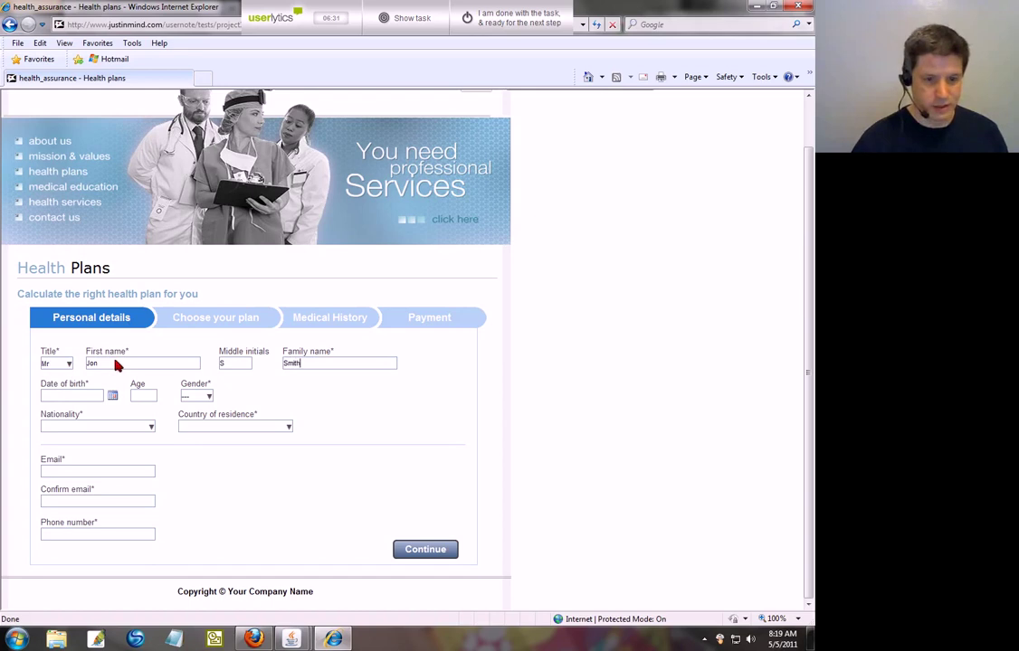
left_click(114, 397)
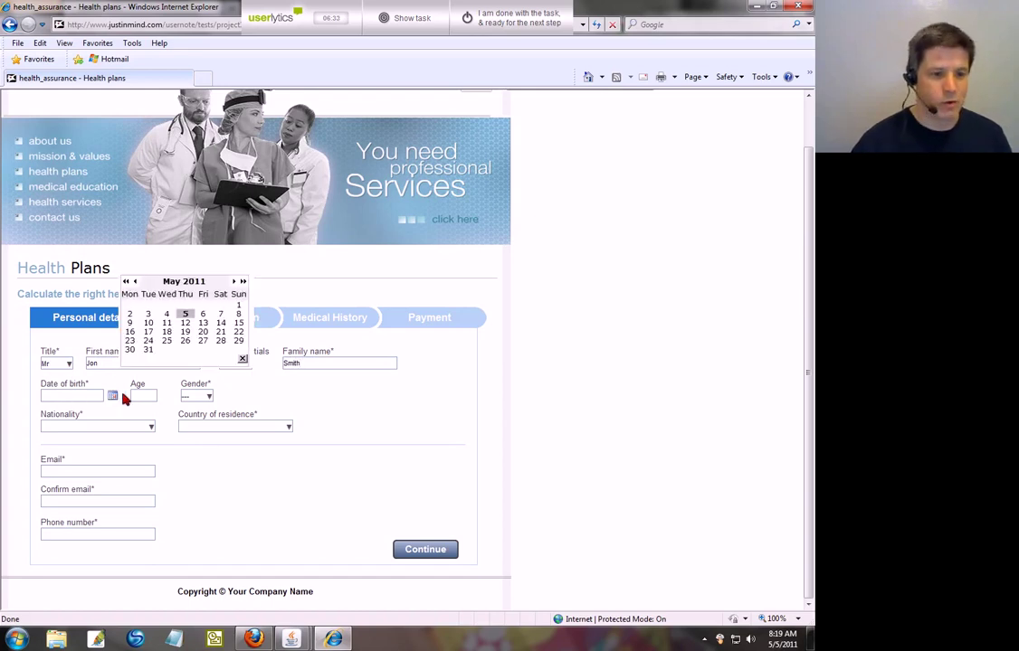
left_click(126, 282)
left_click(125, 281)
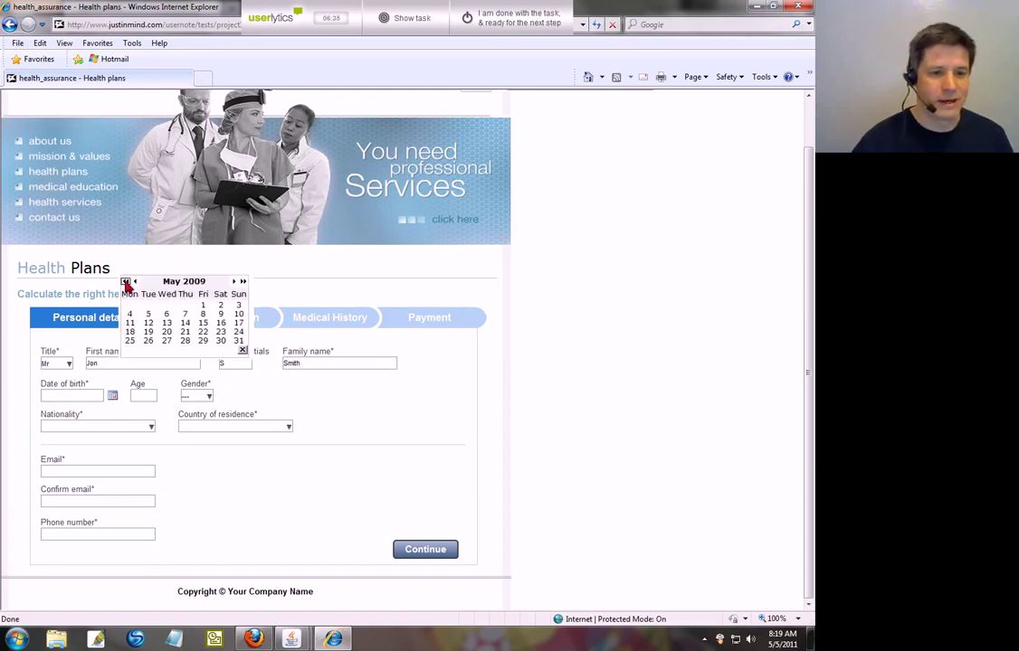
left_click(126, 281)
left_click(126, 282)
left_click(126, 281)
left_click(126, 281)
left_click(126, 281)
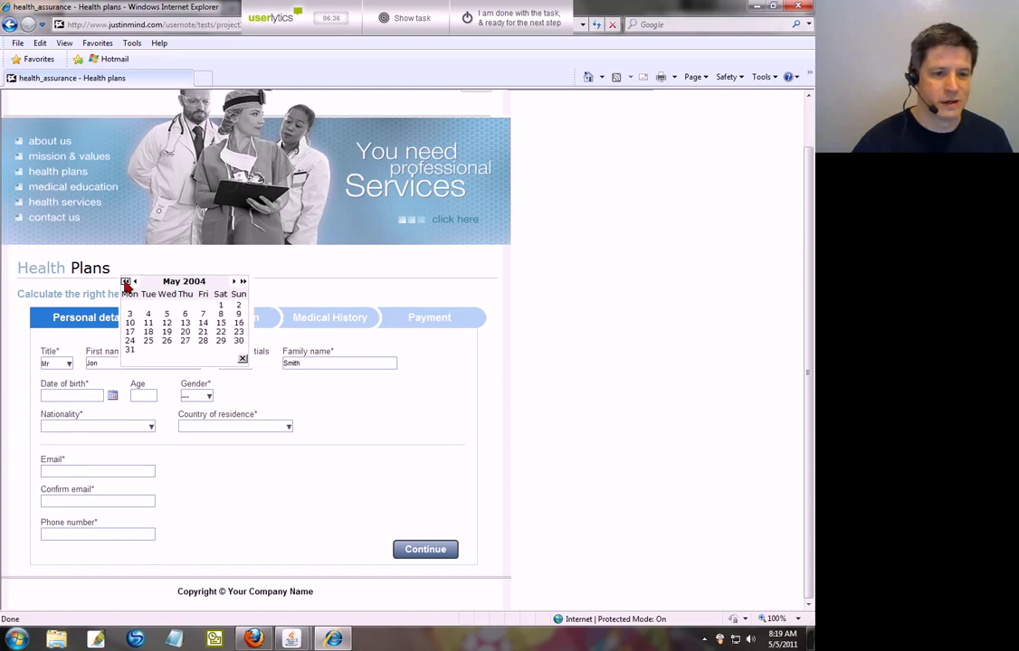
left_click(126, 281)
left_click(126, 282)
left_click(125, 282)
left_click(125, 281)
left_click(126, 281)
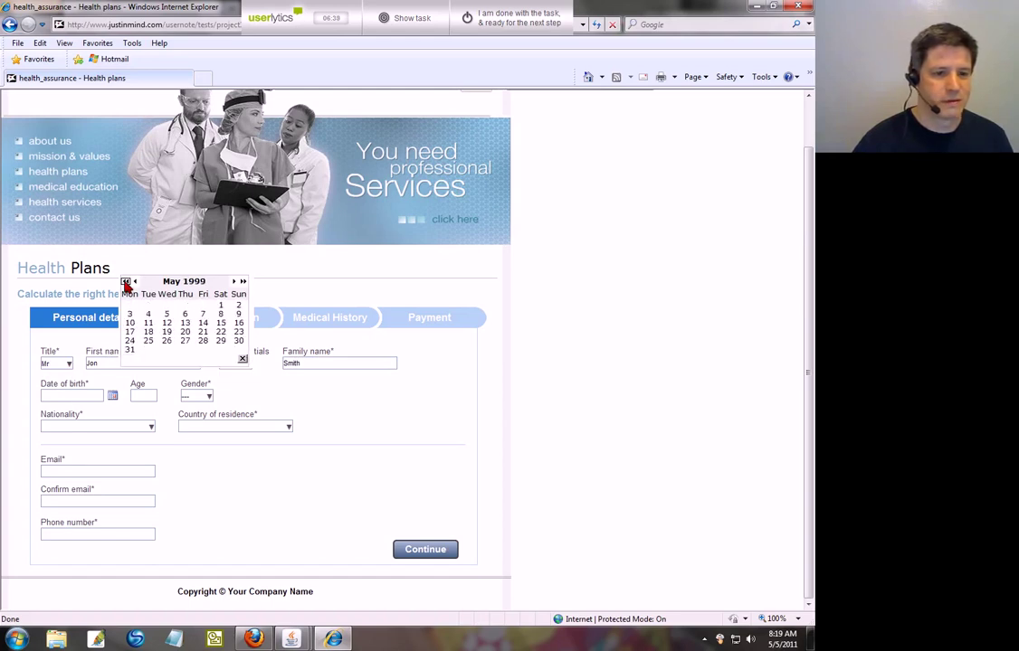
left_click(126, 281)
left_click(126, 281)
left_click(126, 282)
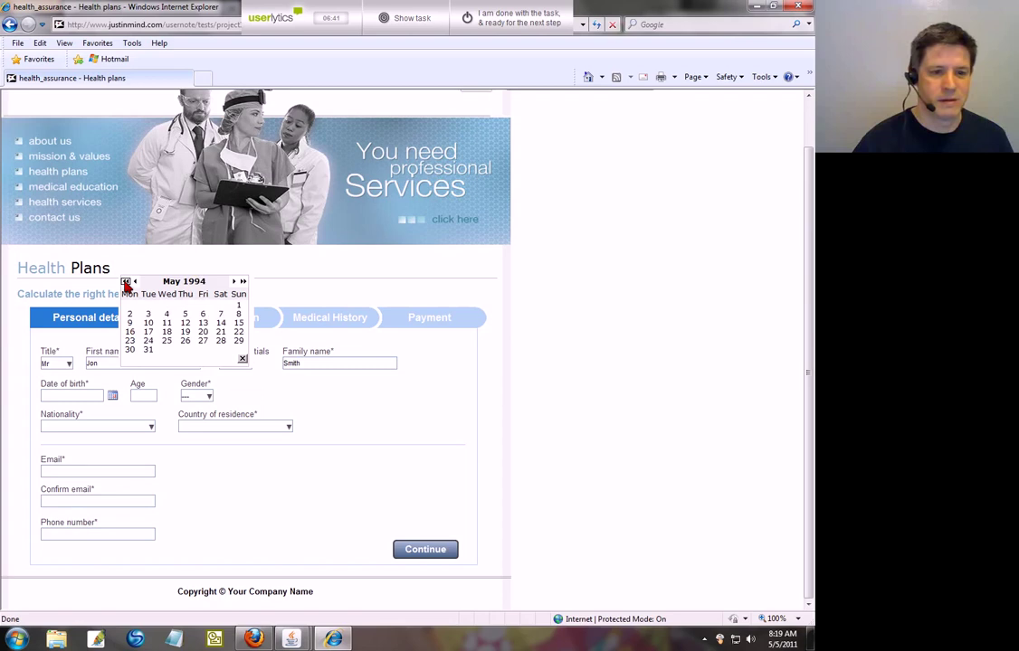
left_click(126, 282)
left_click(126, 282)
left_click(126, 282)
left_click(126, 282)
left_click(125, 282)
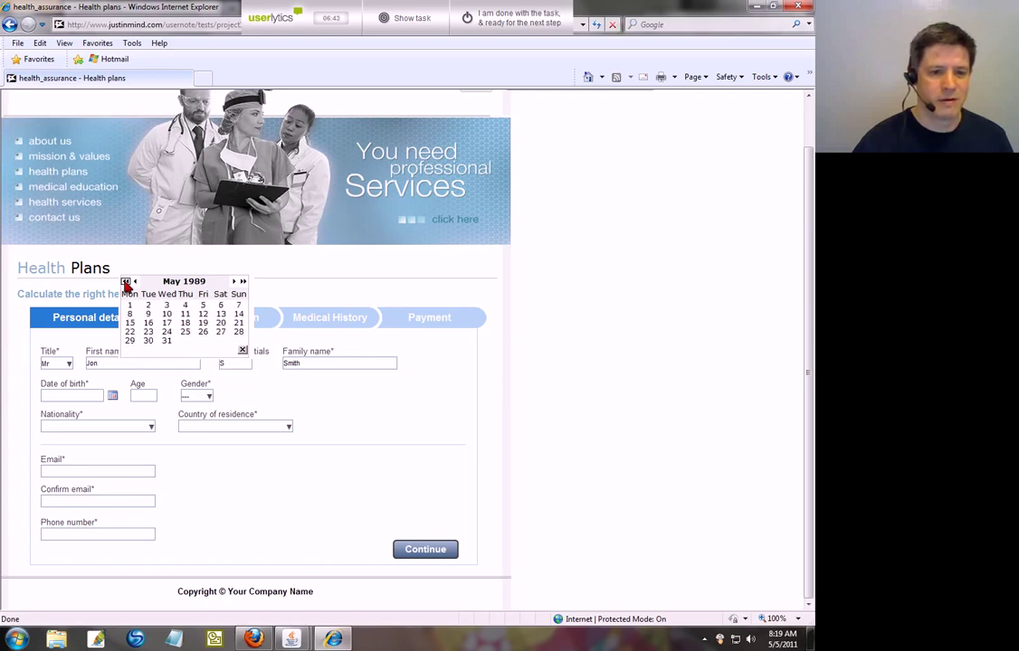
left_click(126, 282)
left_click(125, 283)
left_click(126, 282)
left_click(126, 282)
left_click(126, 282)
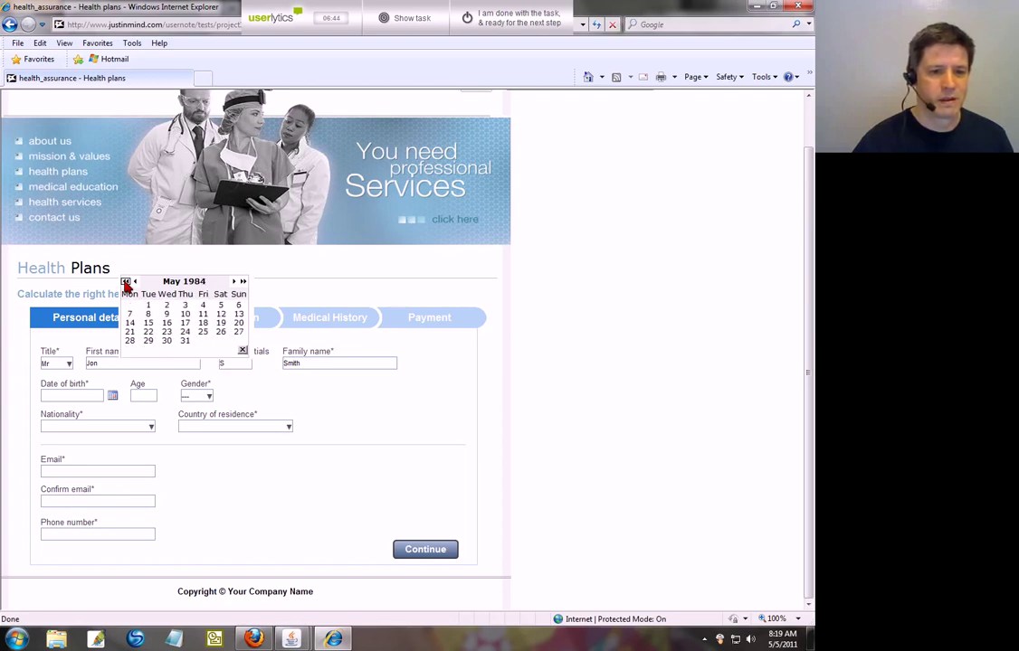
left_click(125, 282)
left_click(126, 282)
left_click(126, 282)
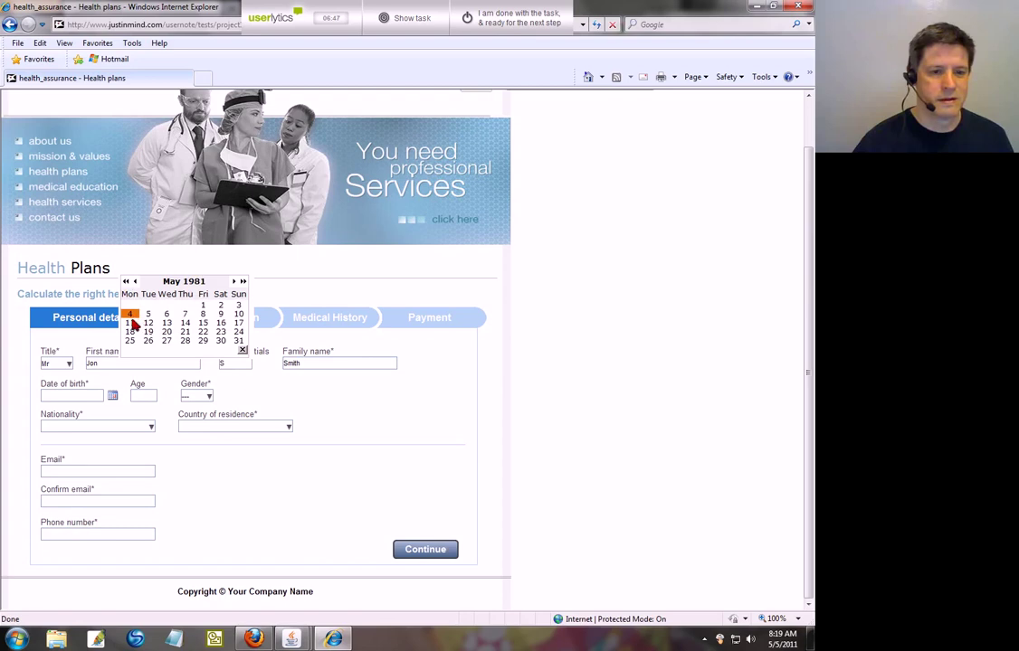
left_click(130, 316)
Step: Set gender to Male, and nationality and country of residence to United States
left_click(208, 396)
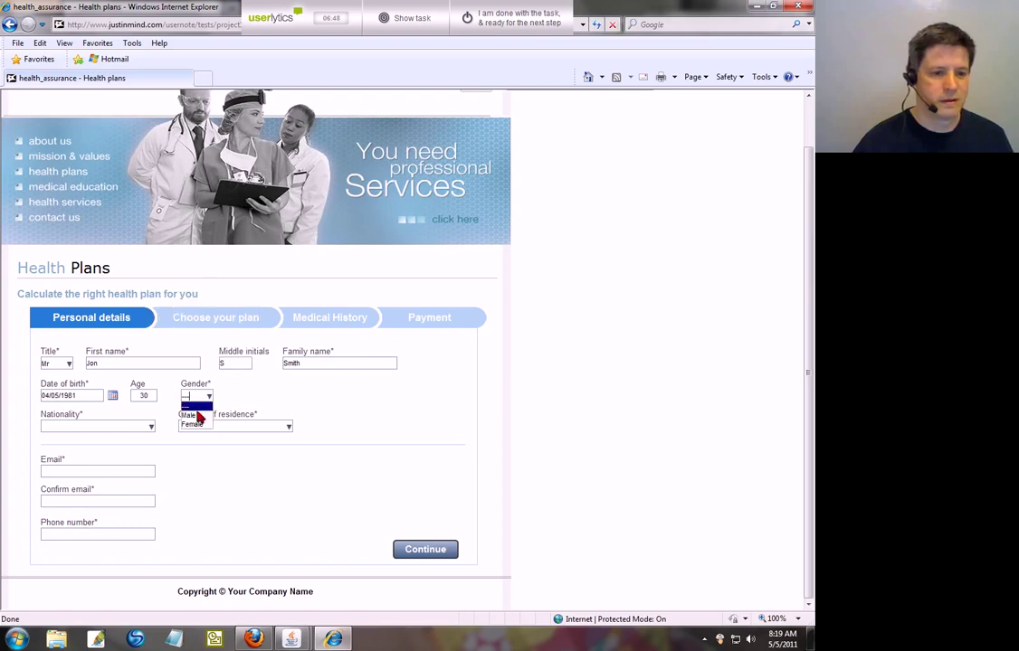
left_click(194, 414)
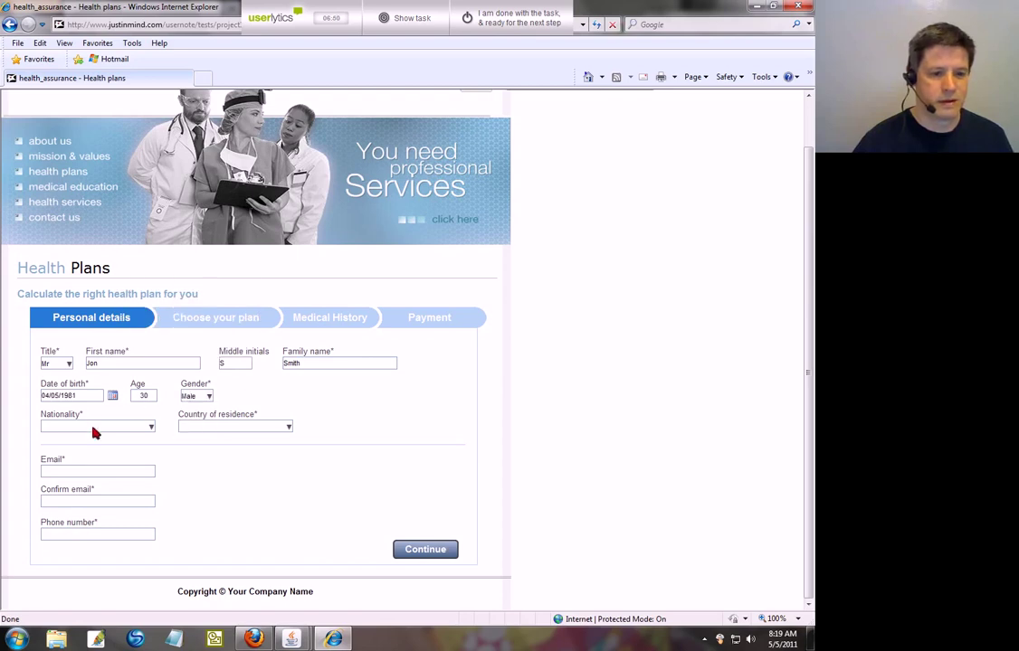
left_click(153, 431)
left_click_drag(195, 448, 188, 493)
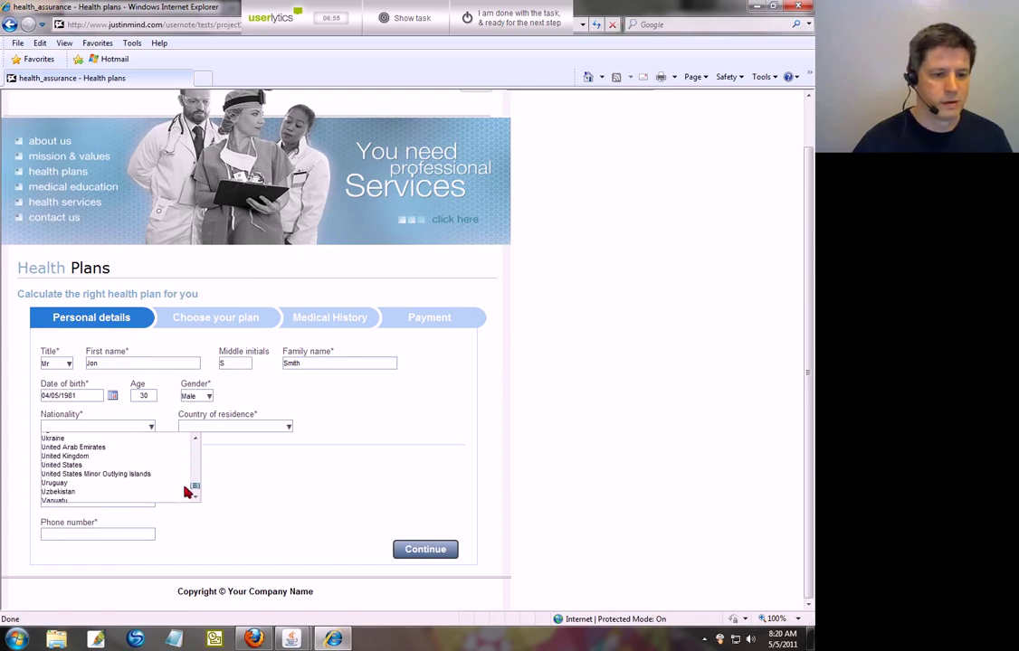
left_click(145, 466)
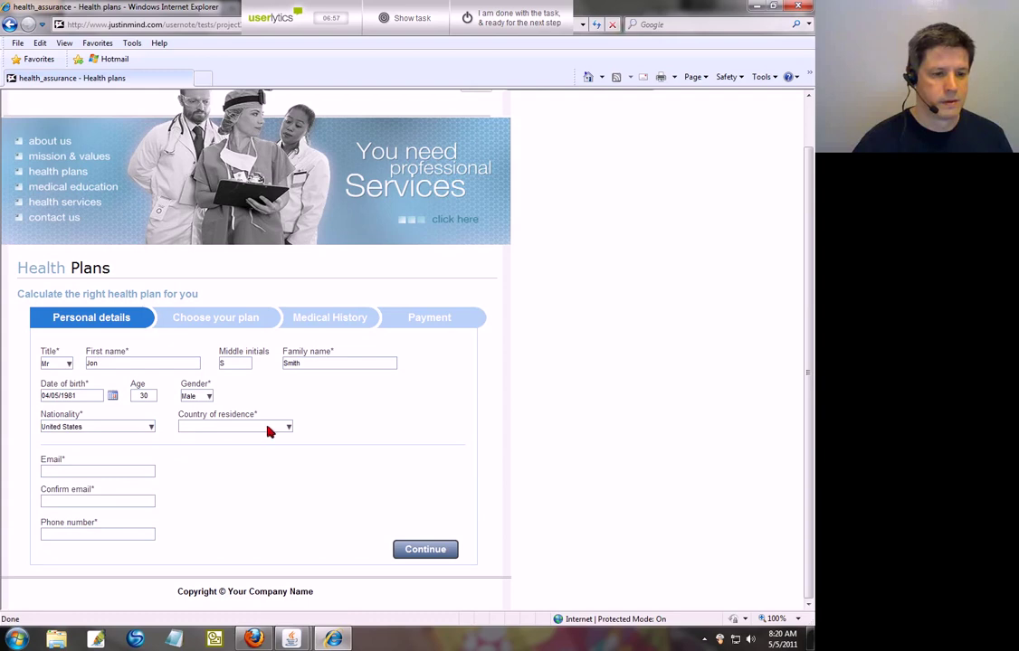
left_click(288, 429)
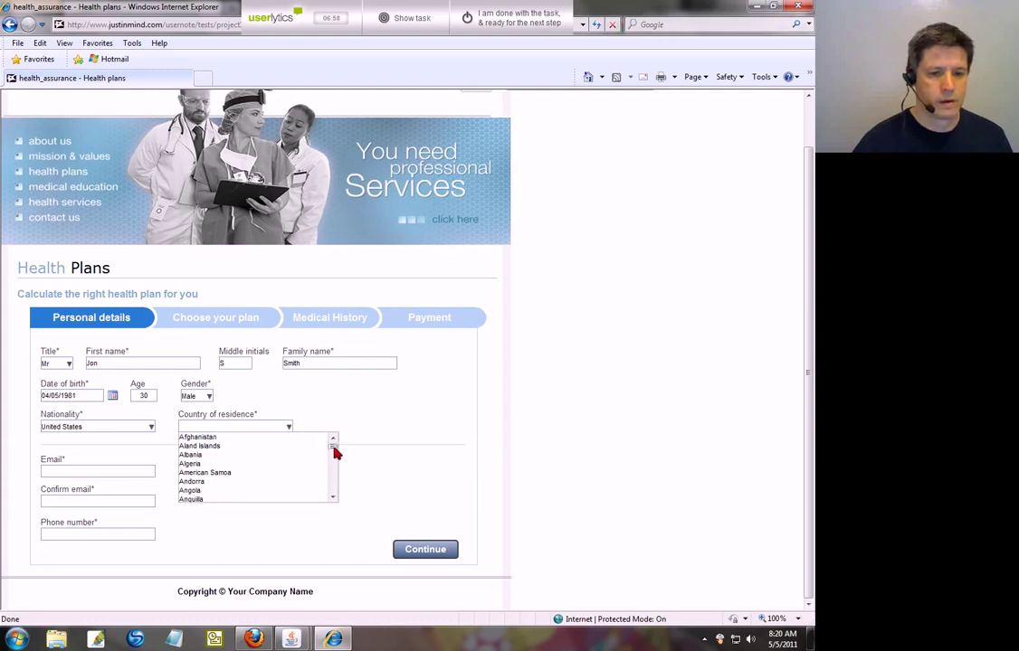
left_click_drag(333, 449, 336, 493)
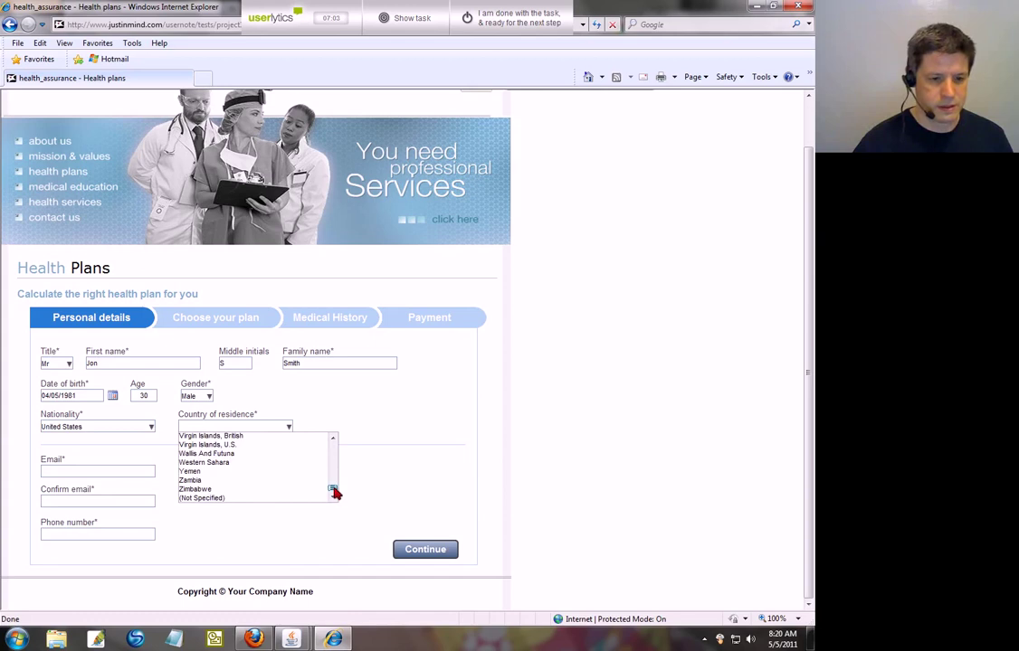
scroll(334, 492, "up", 1)
scroll(334, 488, "up", 2)
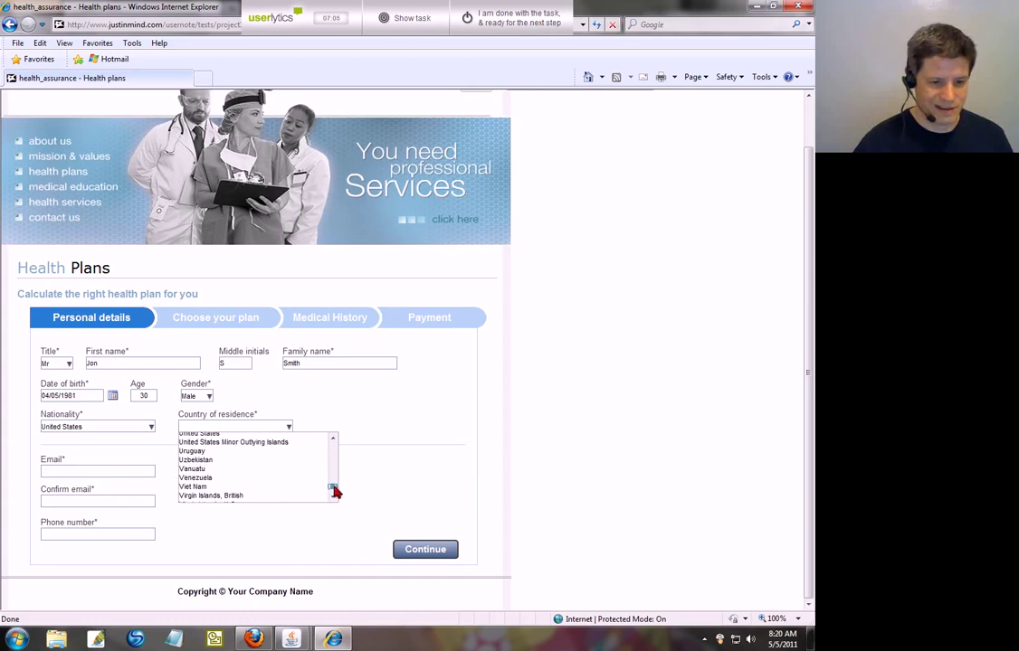
left_click(216, 437)
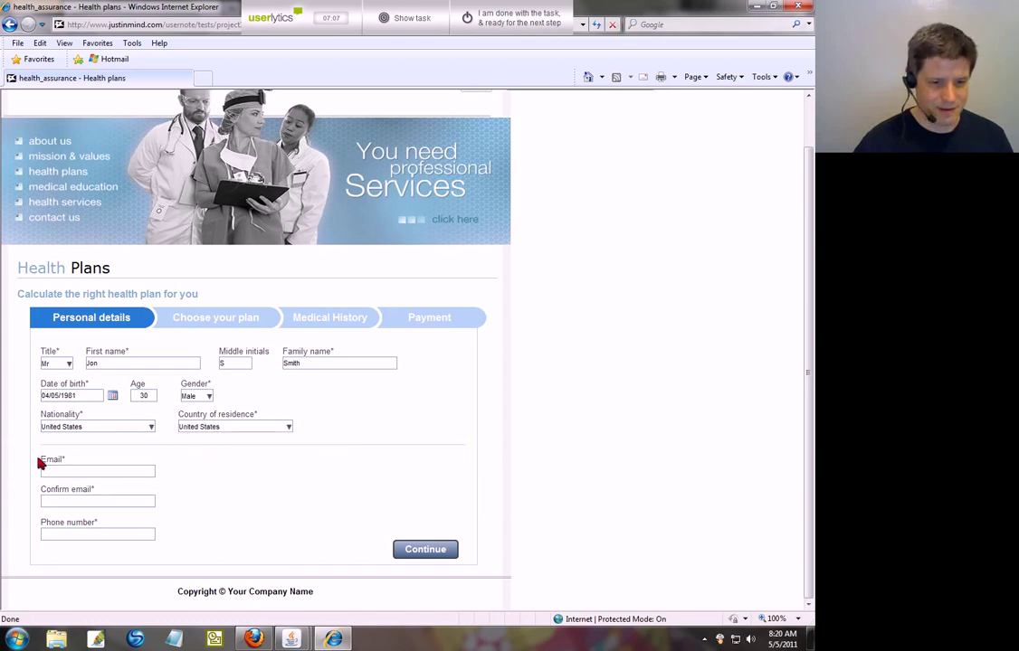
Step: Enter the contact's e-mail address and phone number, then continue to plan selection
left_click(68, 472)
type("jon")
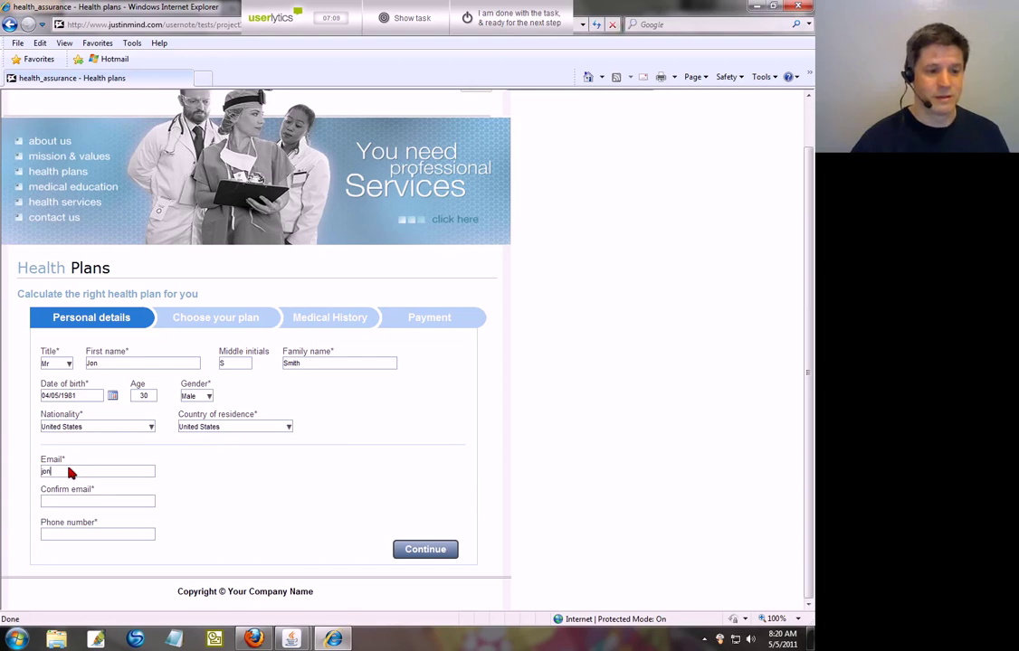
type("@")
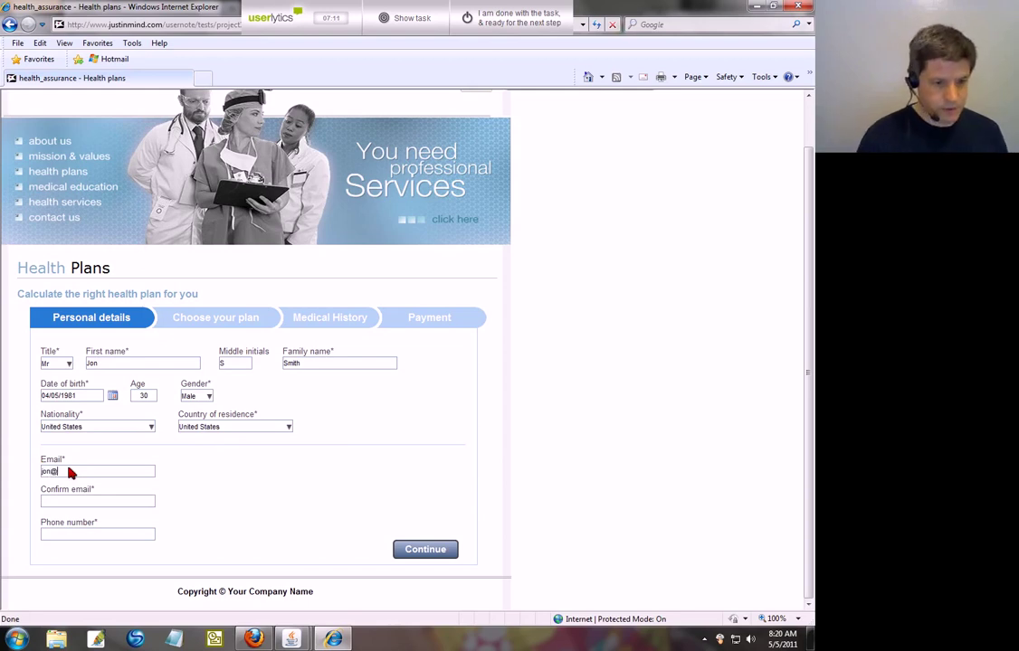
type("smith.com")
key("Tab")
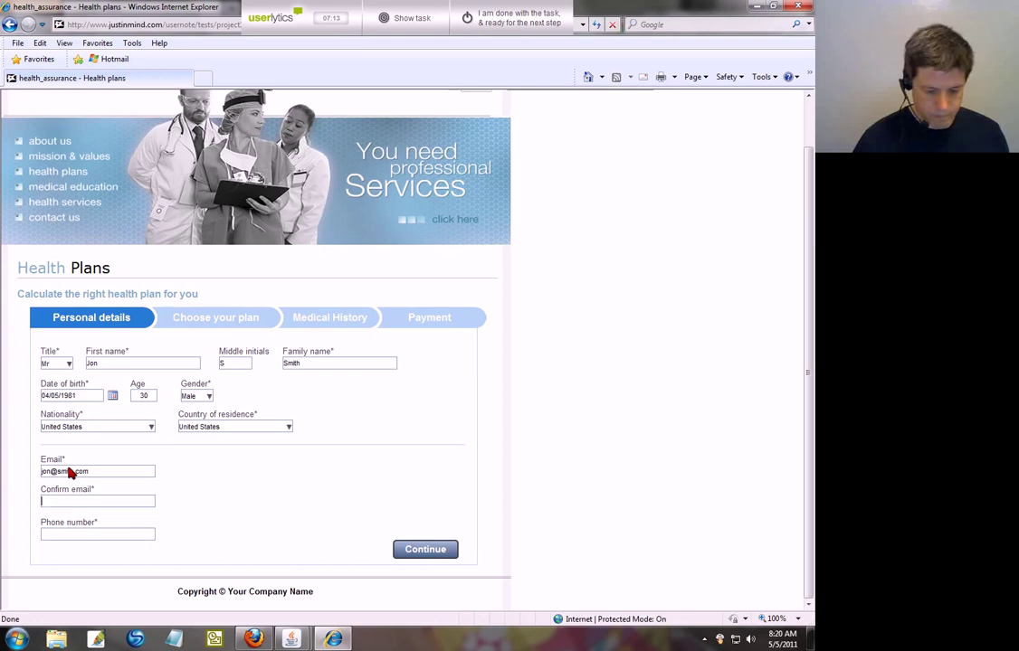
type("jon@smith")
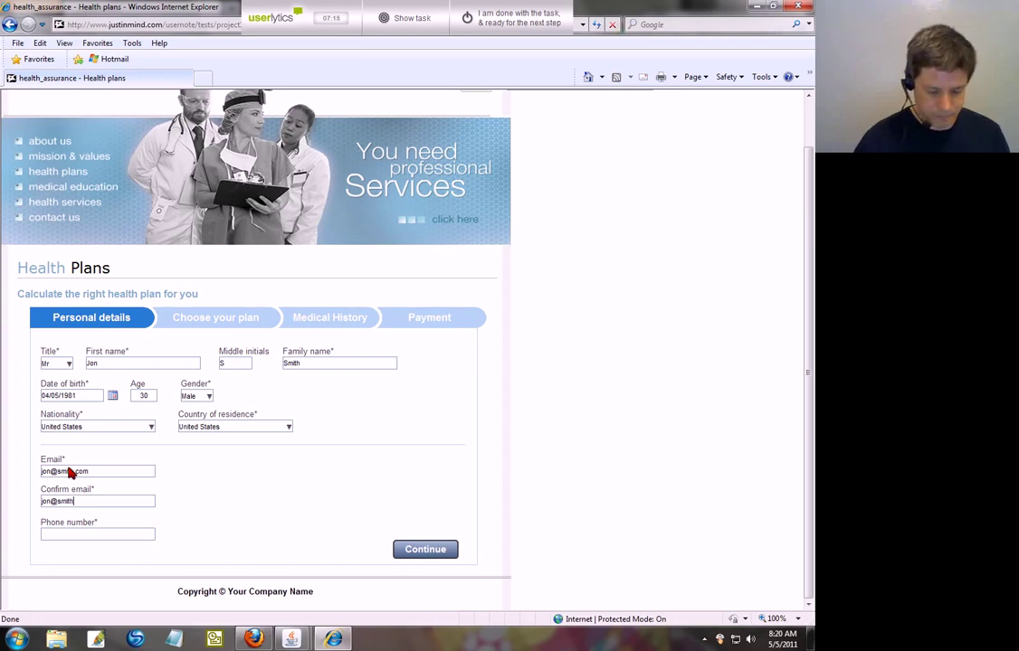
type(".com")
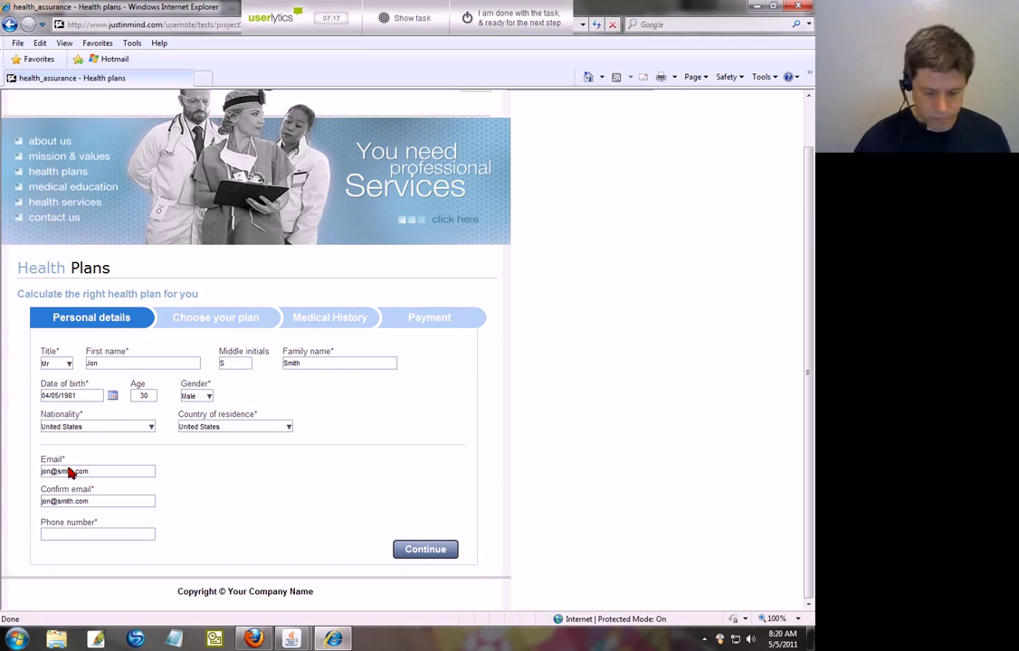
key("Tab")
type("8005551212")
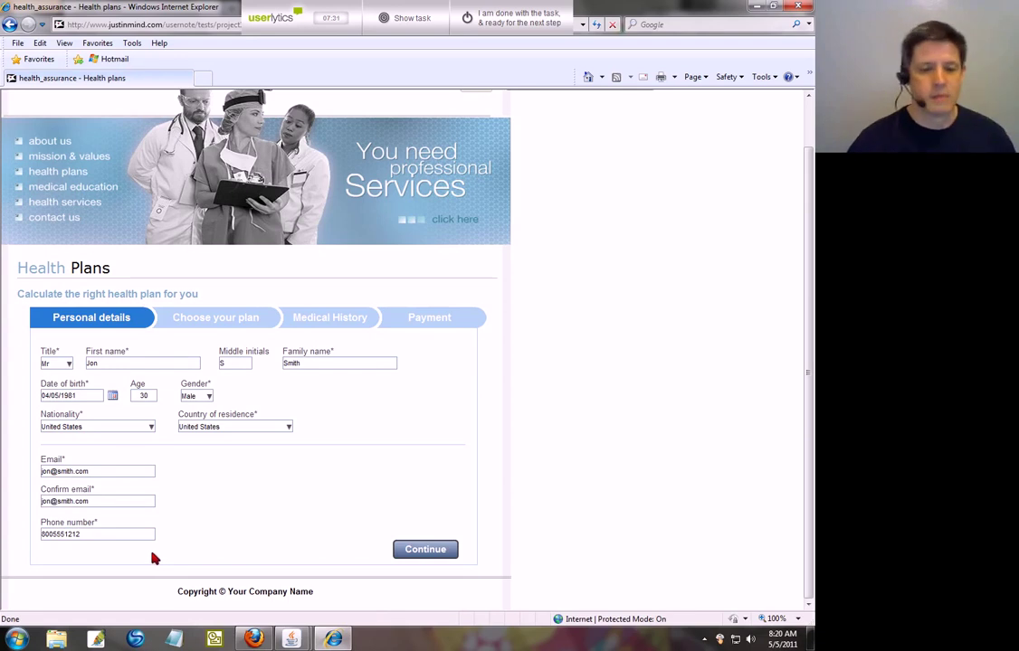
left_click(404, 551)
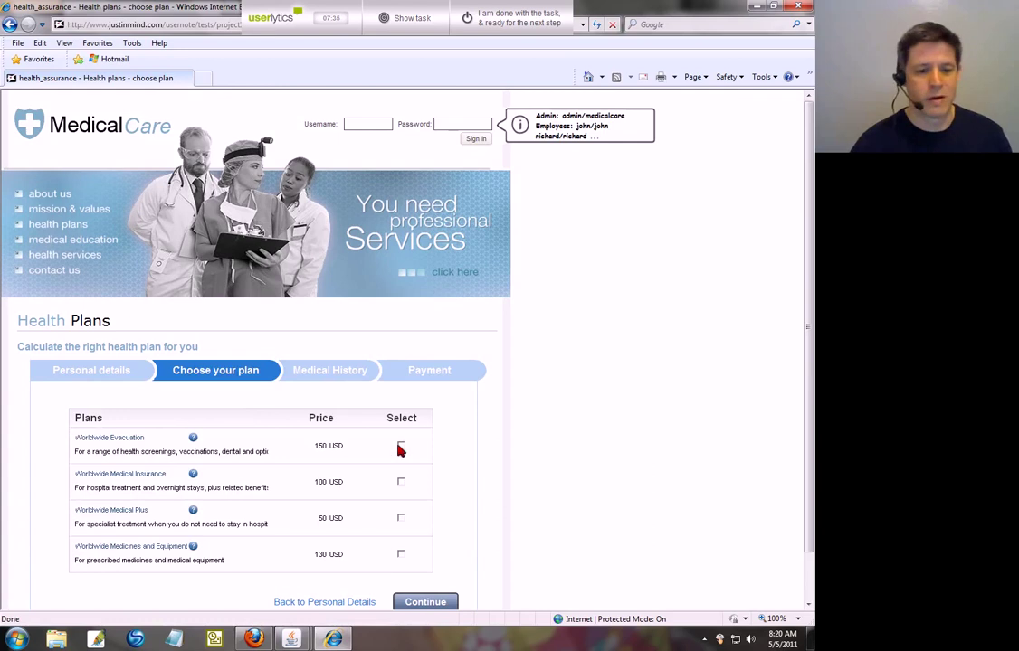
Step: Choose the Worldwide Evacuation plan and answer No to all four medical history conditions
left_click(401, 446)
left_click(430, 601)
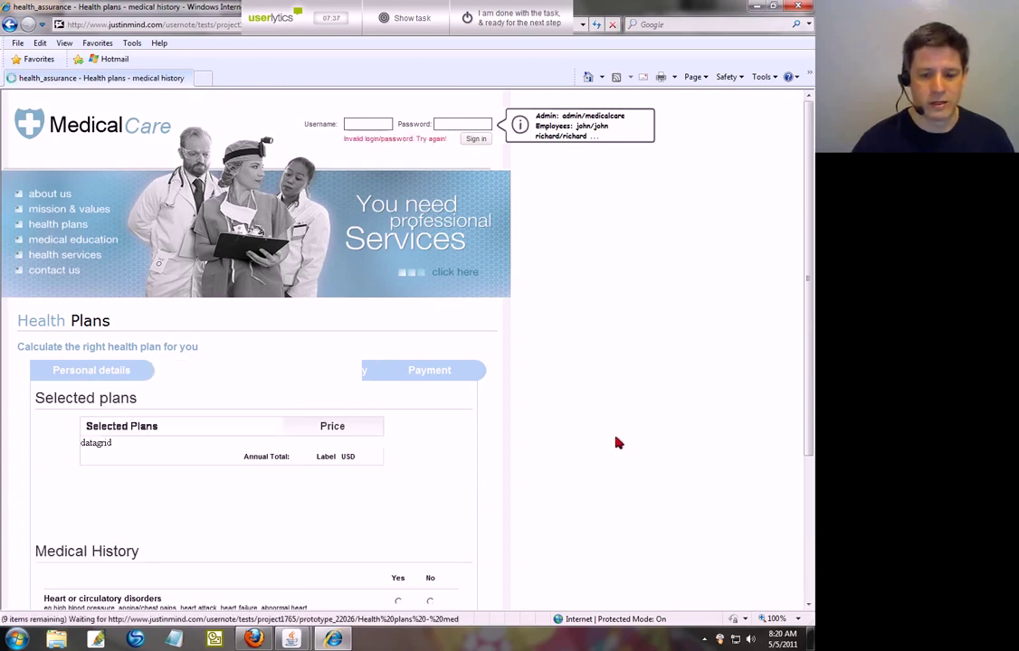
scroll(561, 453, "down", 2)
left_click(429, 393)
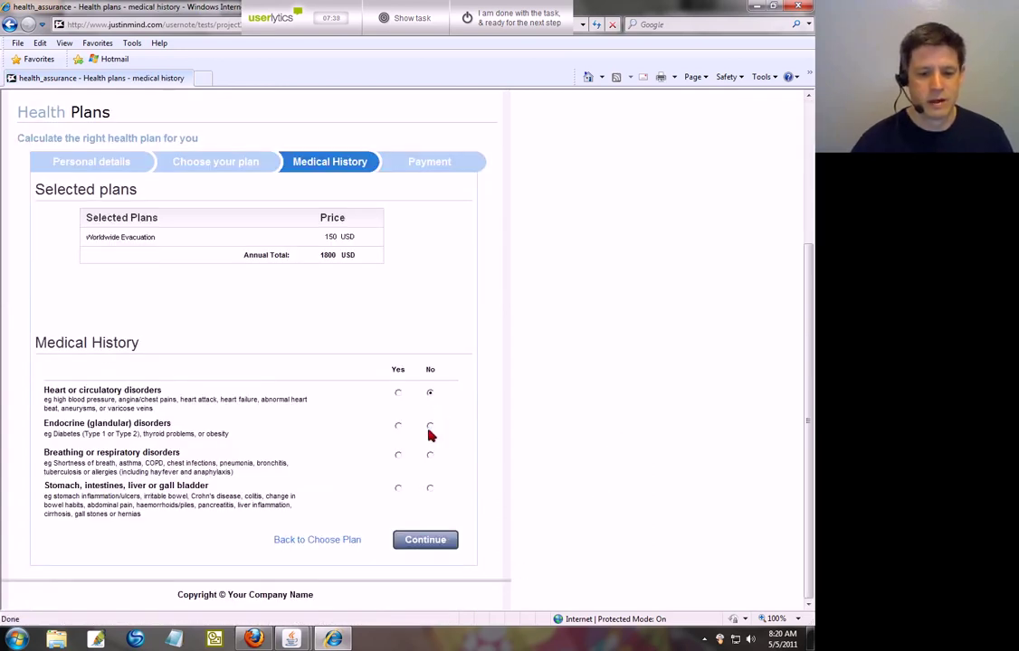
left_click(430, 426)
left_click(430, 489)
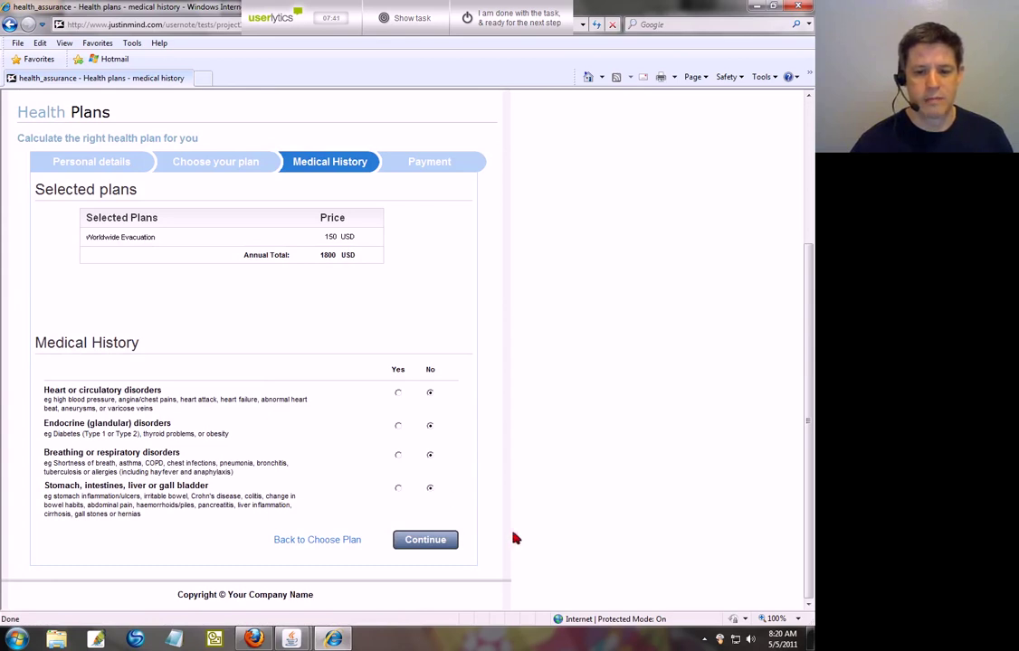
left_click(436, 541)
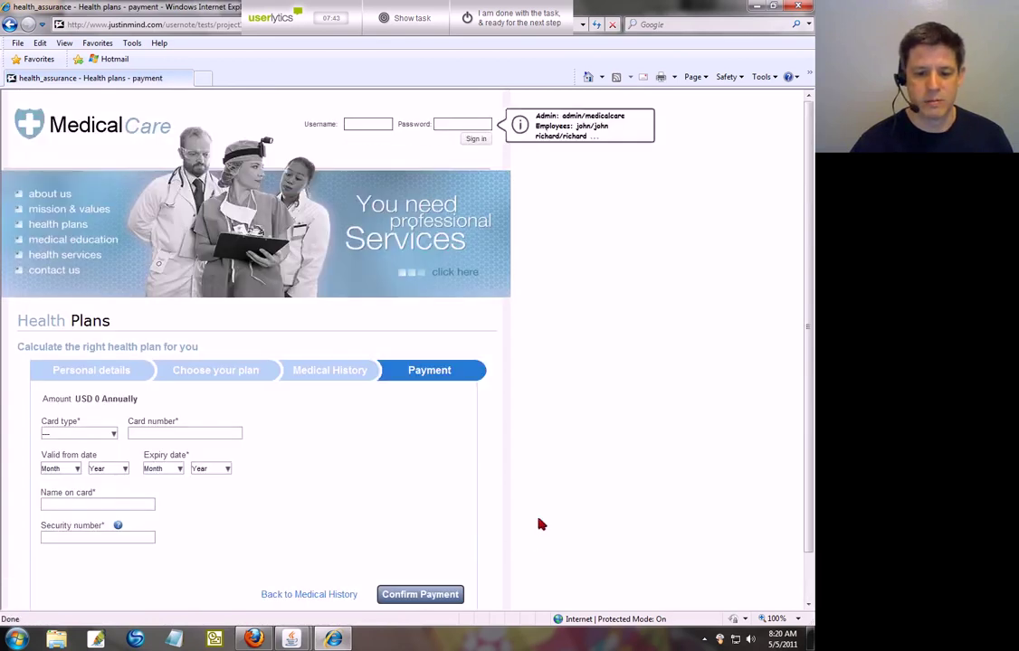
Step: Select Visa as the card type and enter the card number
scroll(539, 523, "down", 1)
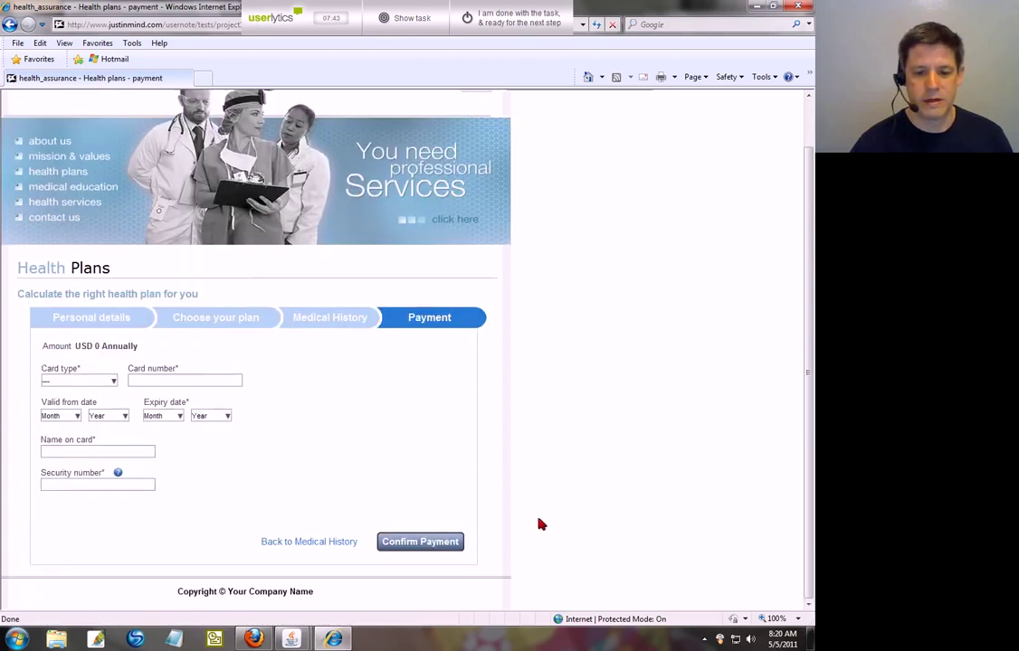
left_click(109, 382)
left_click(56, 400)
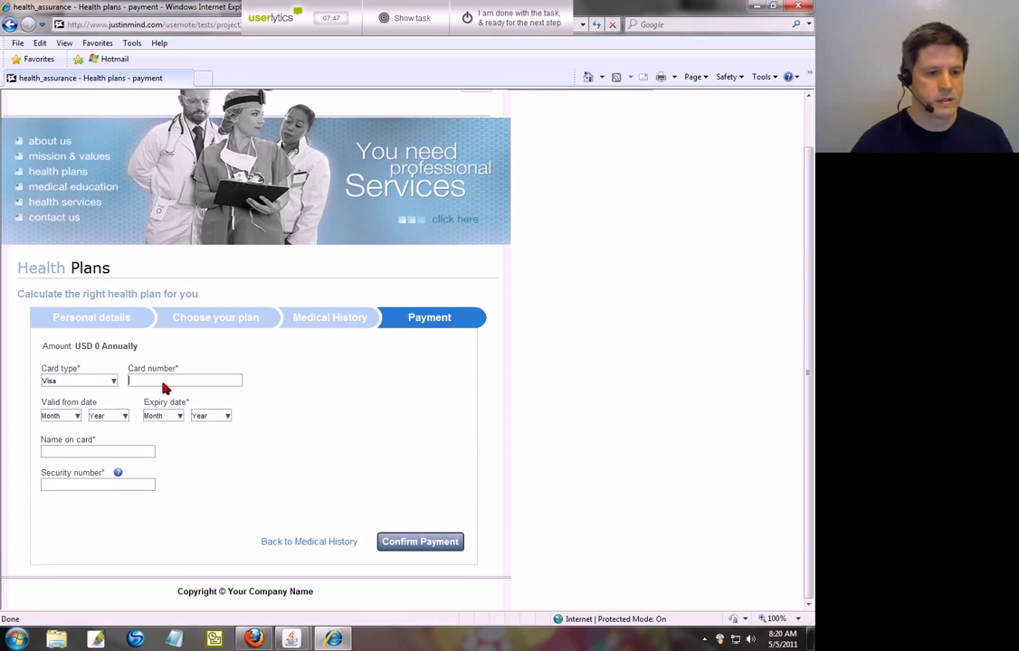
left_click(186, 380)
type("411")
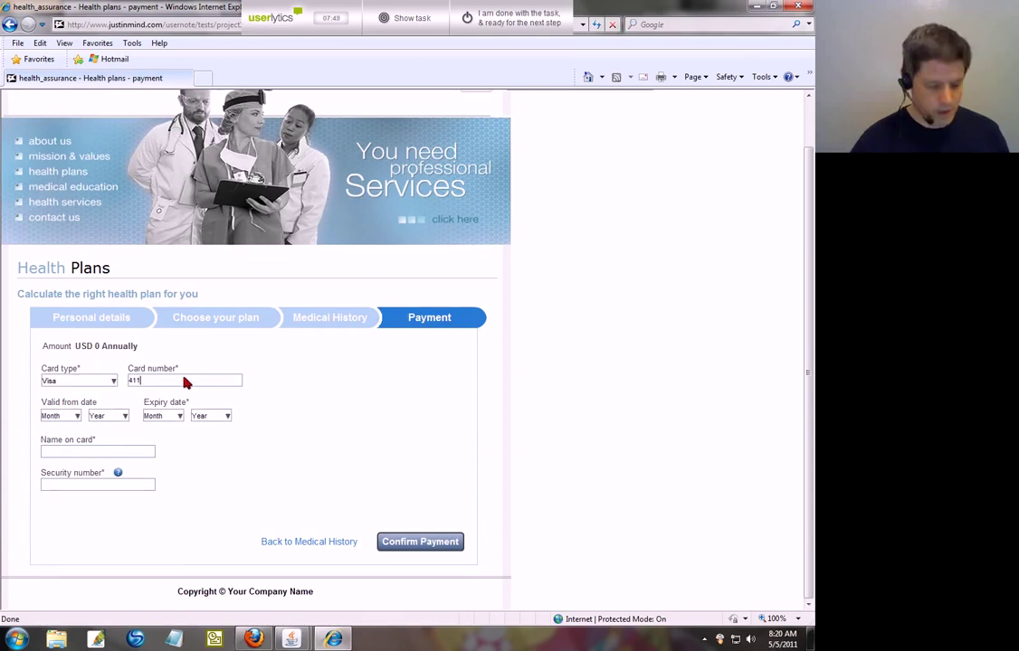
type("1111111111111")
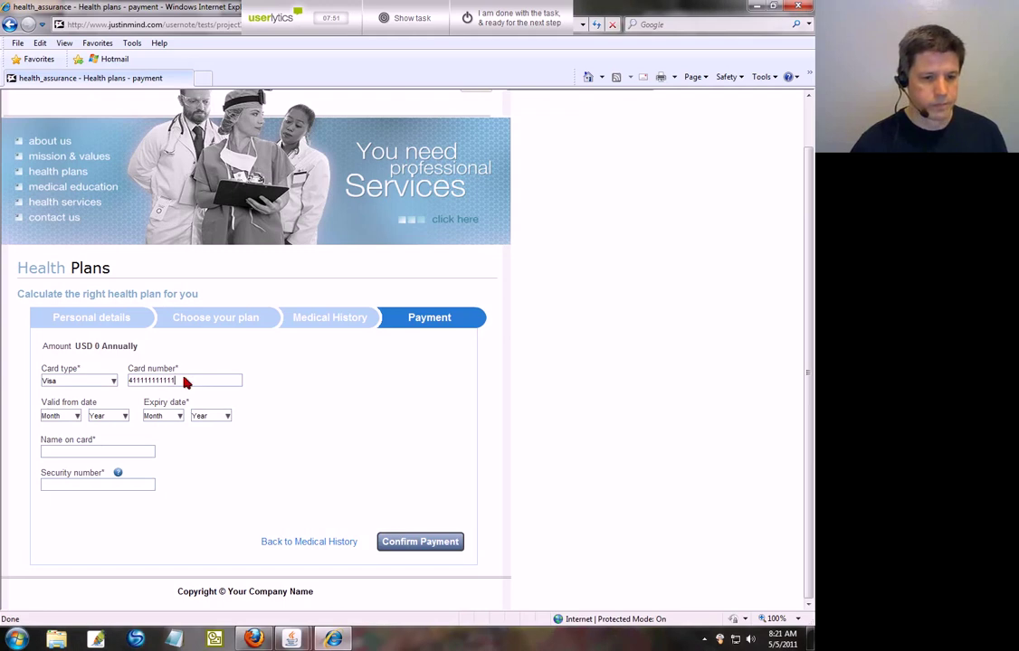
Step: Set the card's valid-from date to 9/2004 and expiry date to 10/2014
left_click(75, 416)
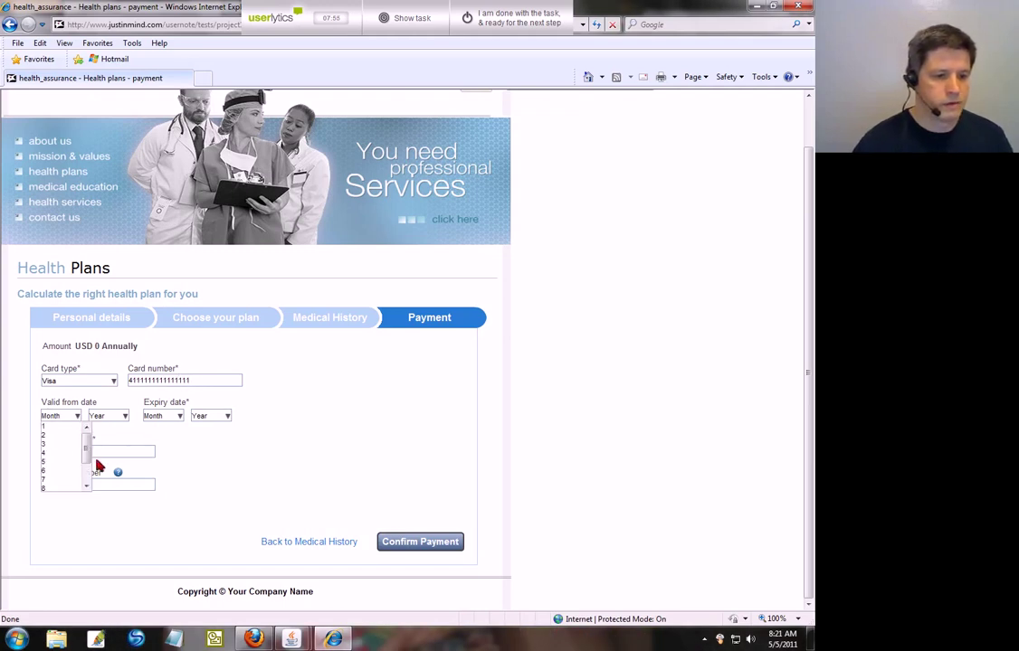
left_click_drag(88, 455, 87, 479)
left_click(50, 461)
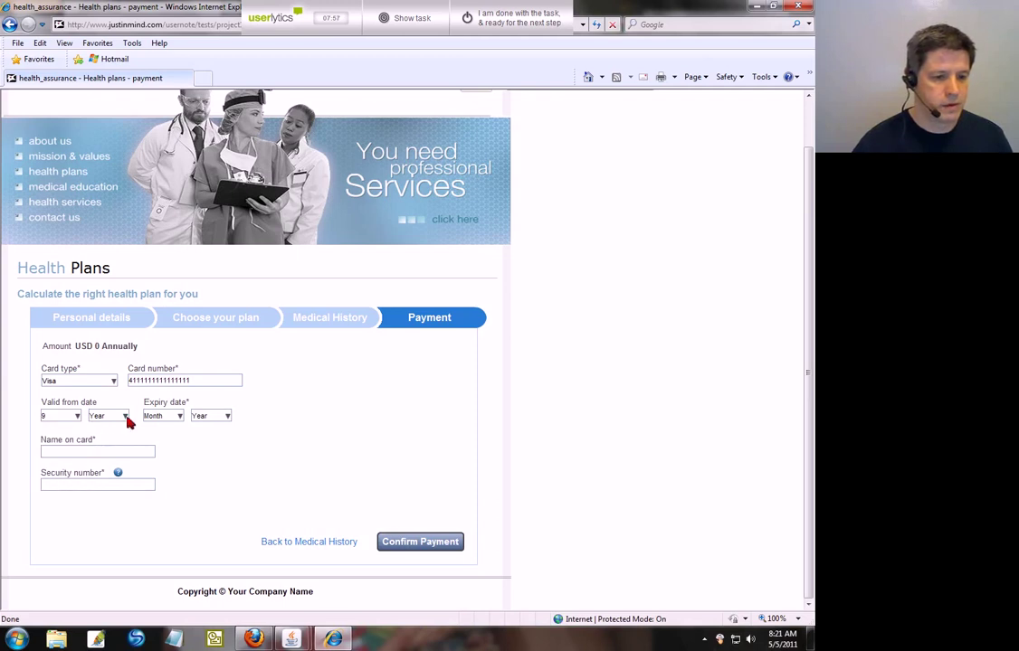
left_click(123, 417)
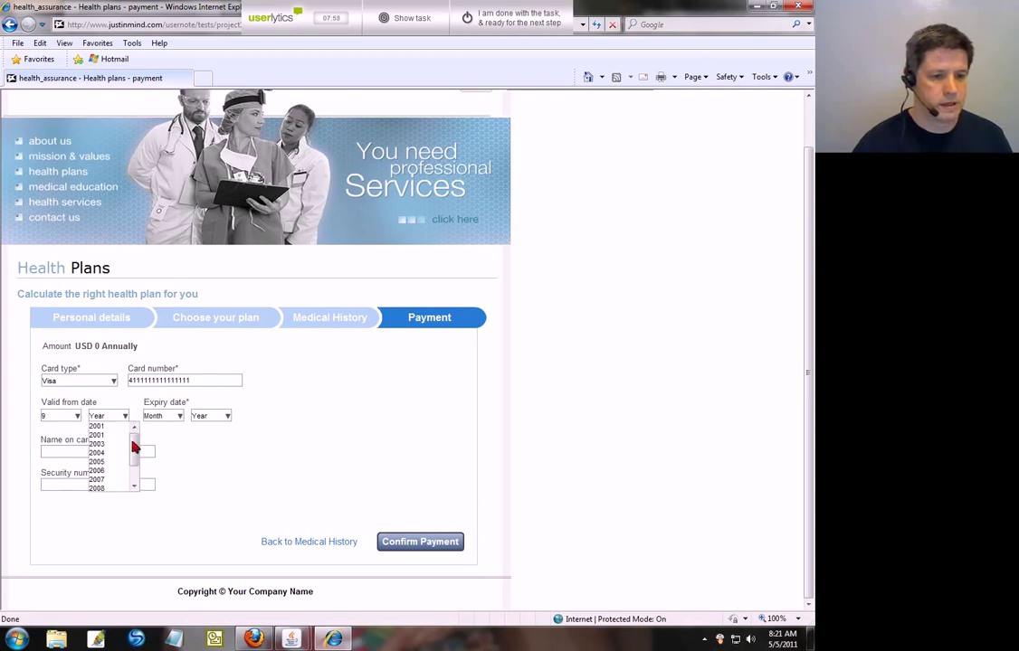
left_click_drag(133, 445, 132, 482)
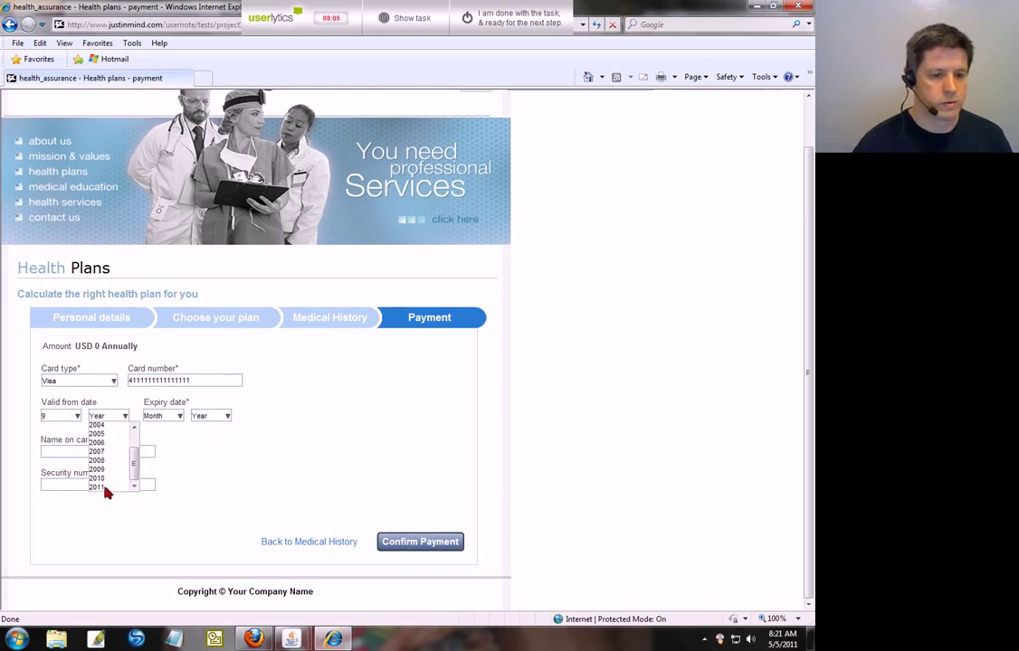
left_click(102, 489)
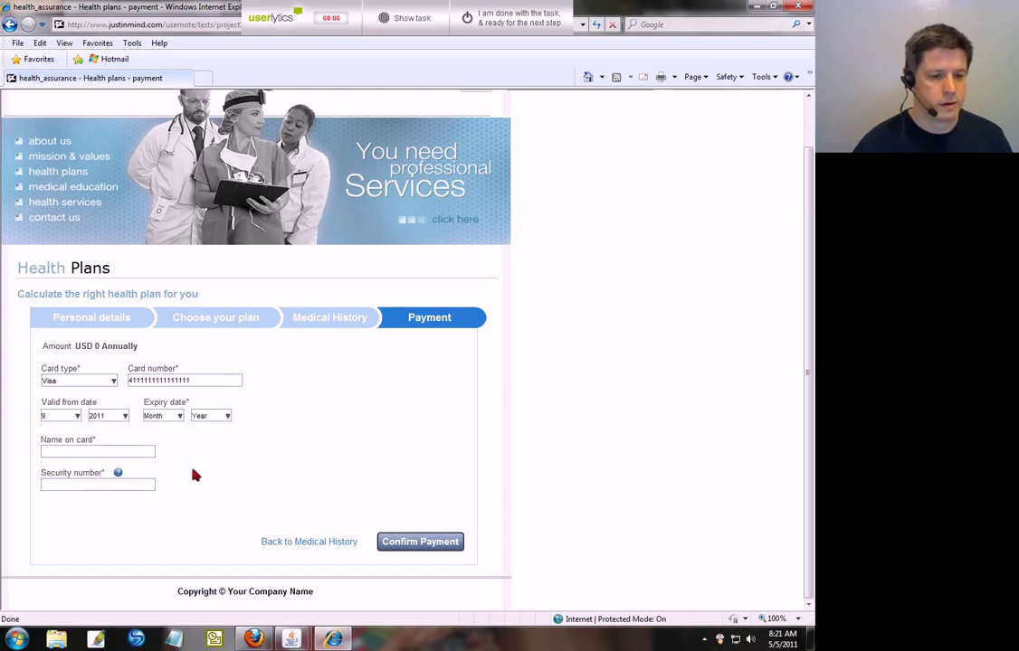
left_click(125, 417)
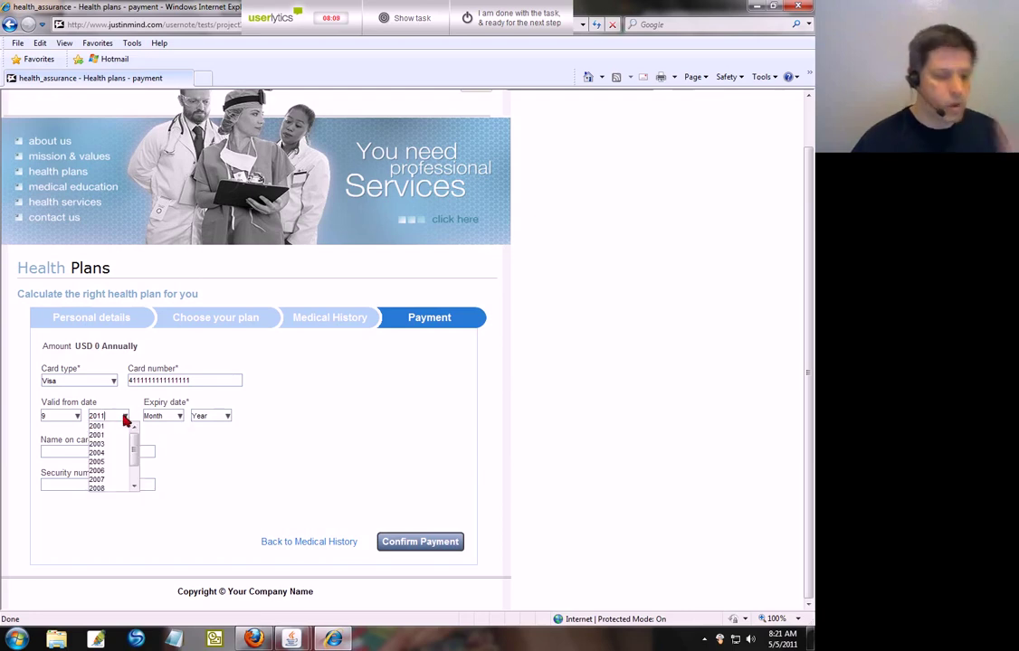
left_click(101, 452)
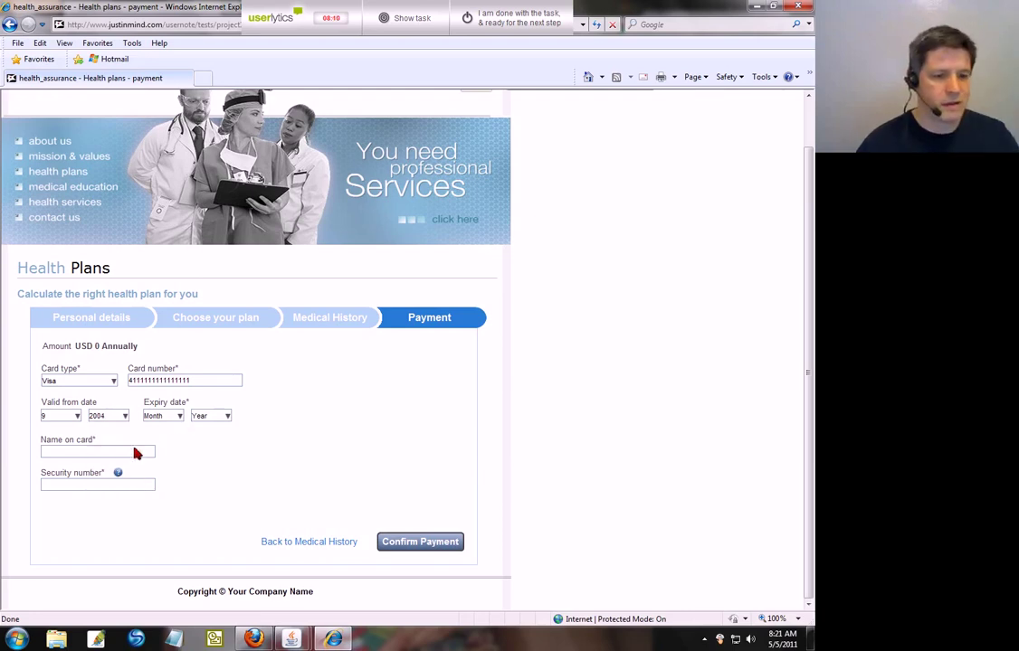
left_click(180, 417)
left_click_drag(190, 455, 189, 466)
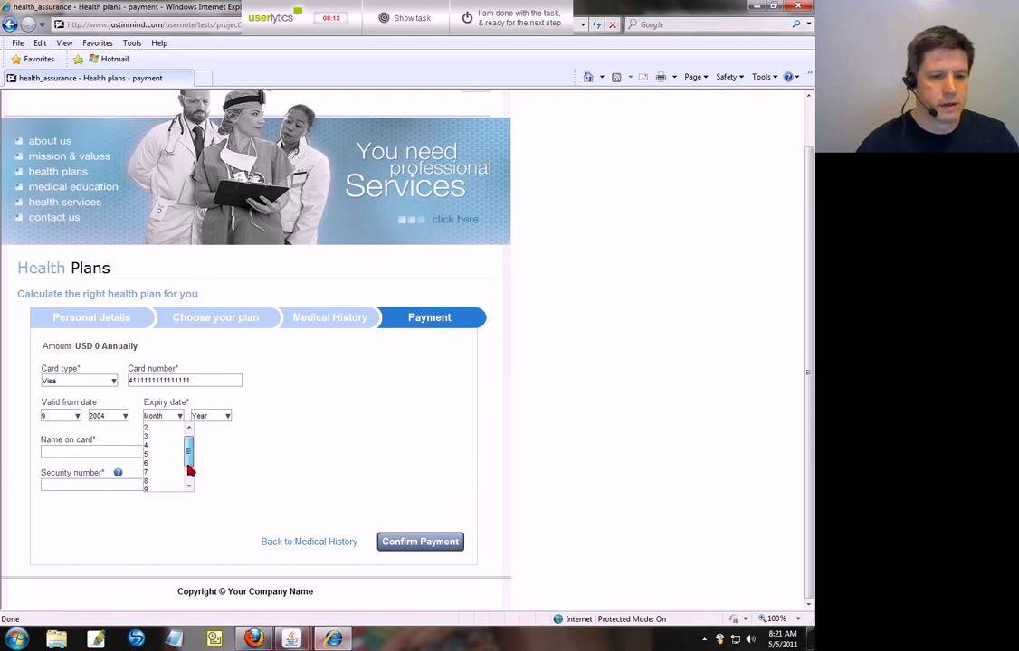
left_click(147, 473)
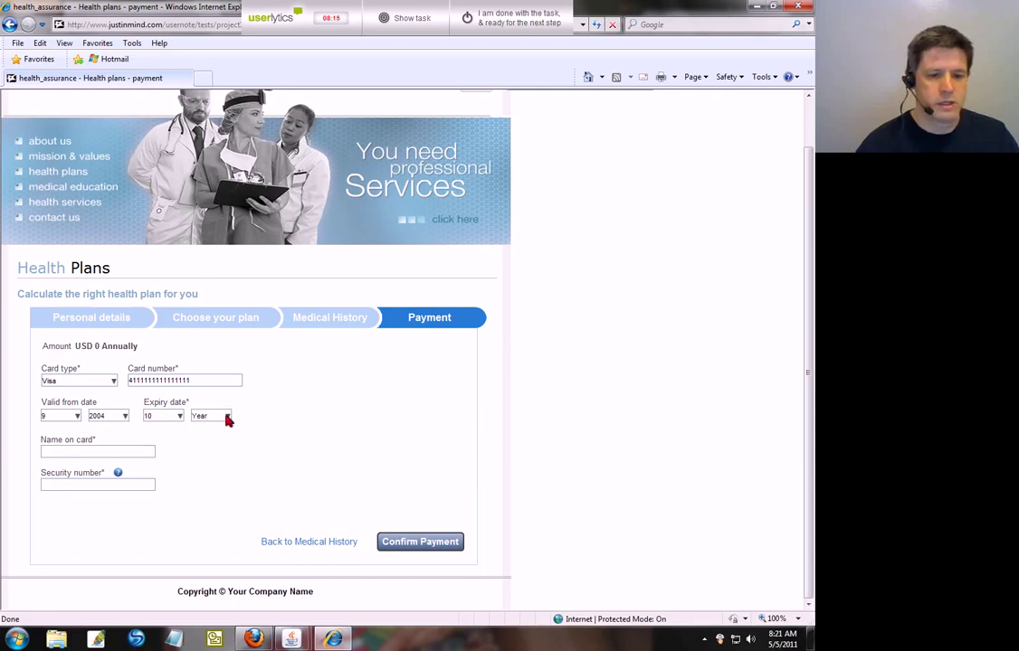
left_click(228, 418)
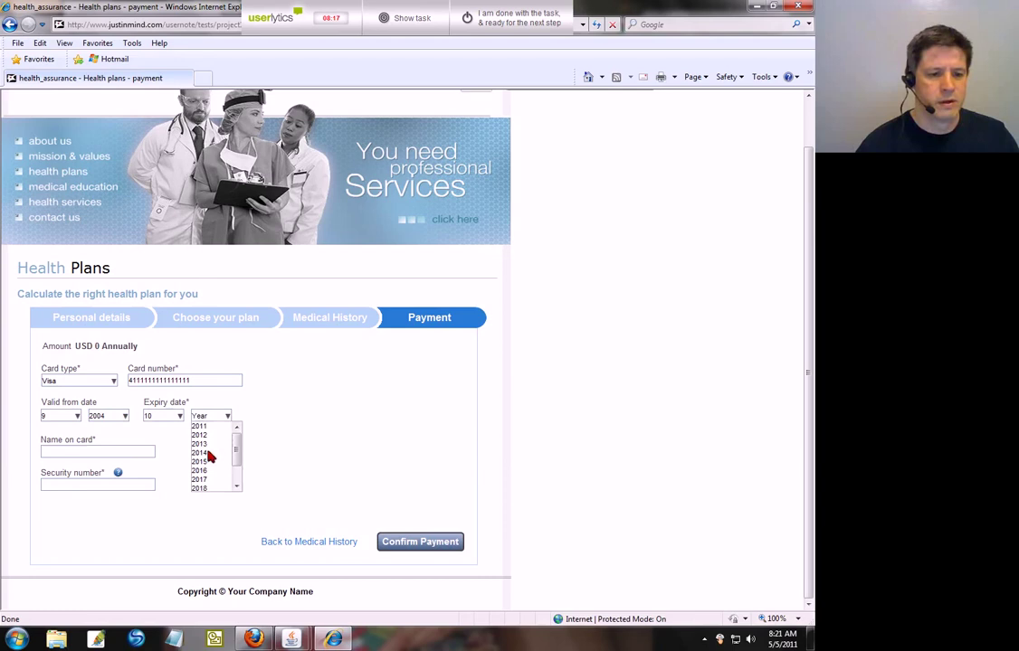
left_click(214, 450)
Step: Enter the cardholder's name and the card security number
left_click(74, 450)
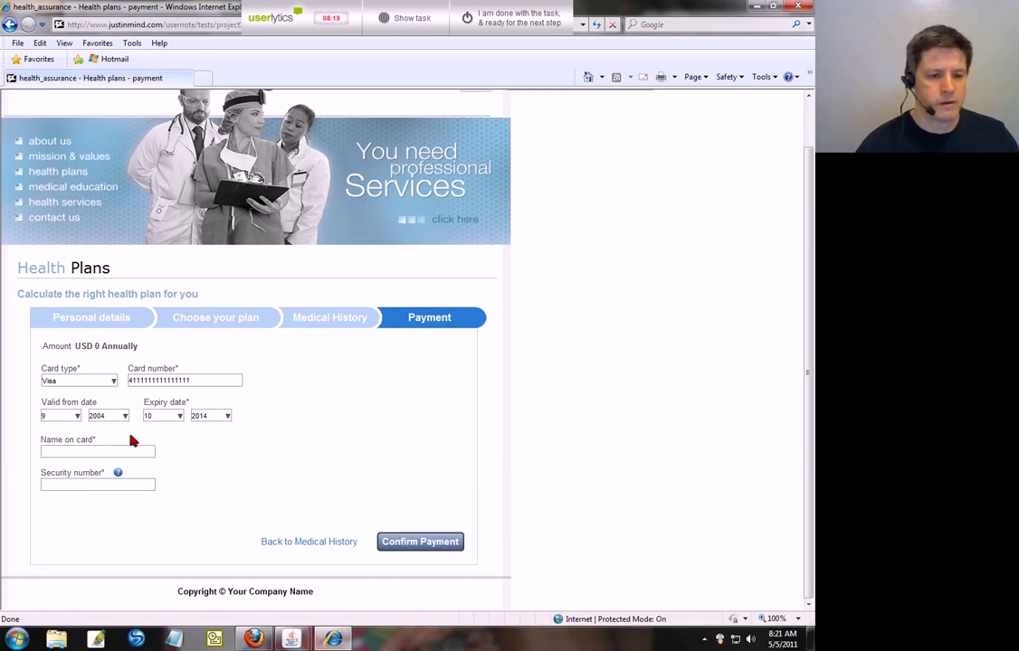
type("Jon Sm")
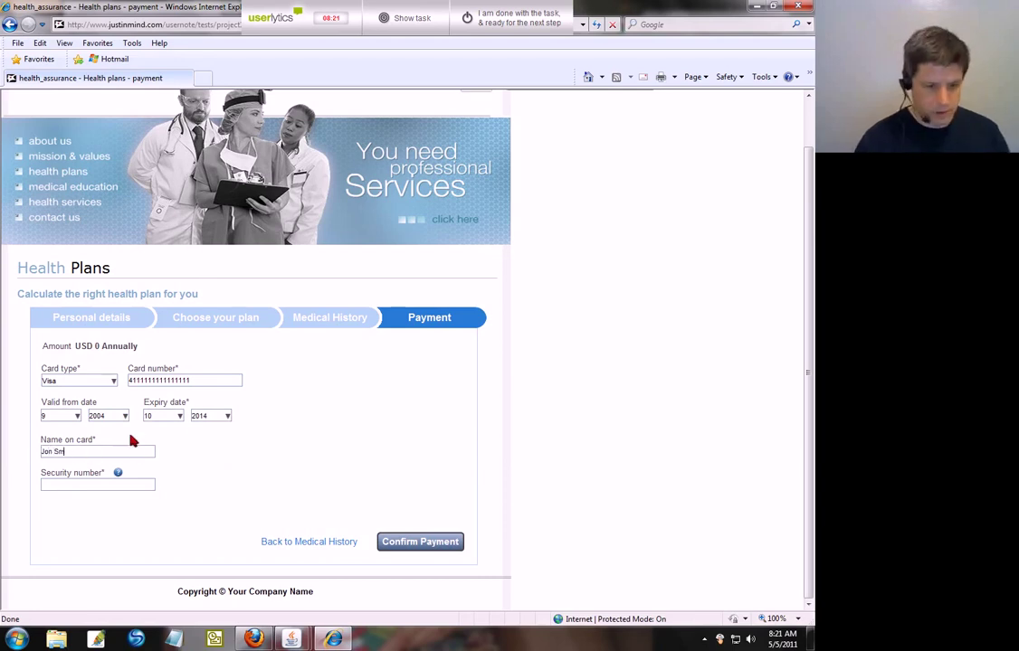
type("ith")
mouse_move(119, 474)
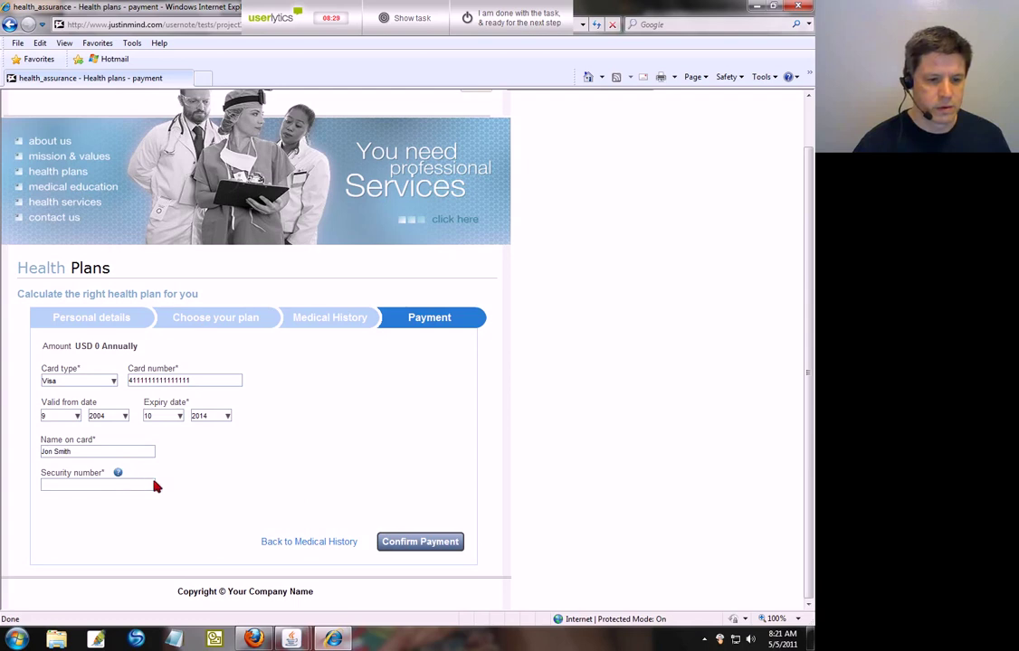
left_click(82, 485)
type("123")
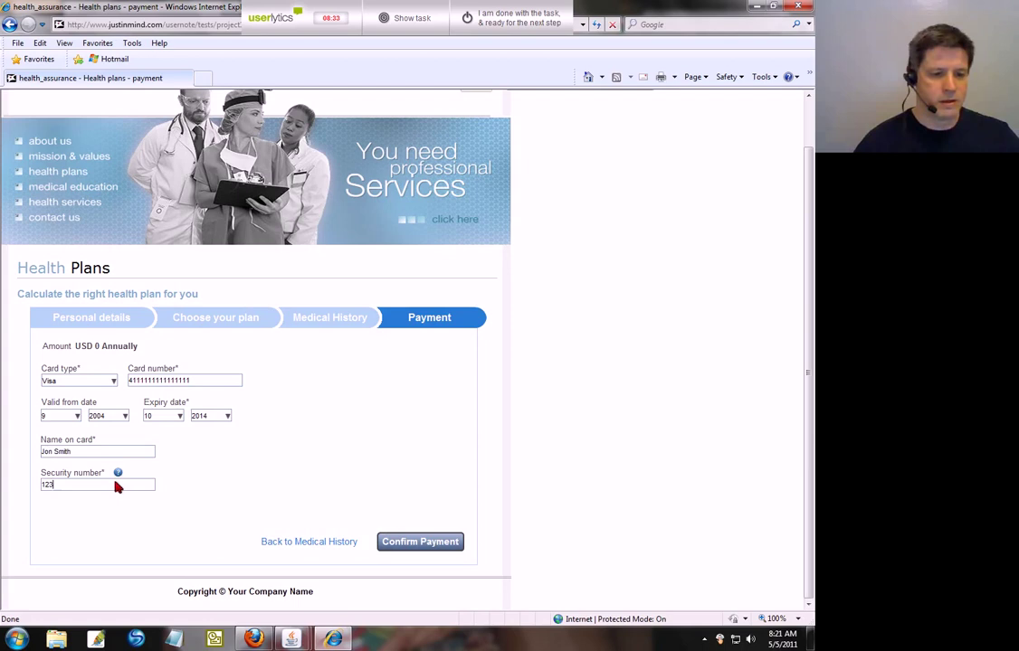
Step: Confirm the payment and return to the MedicalCare home page
left_click(408, 542)
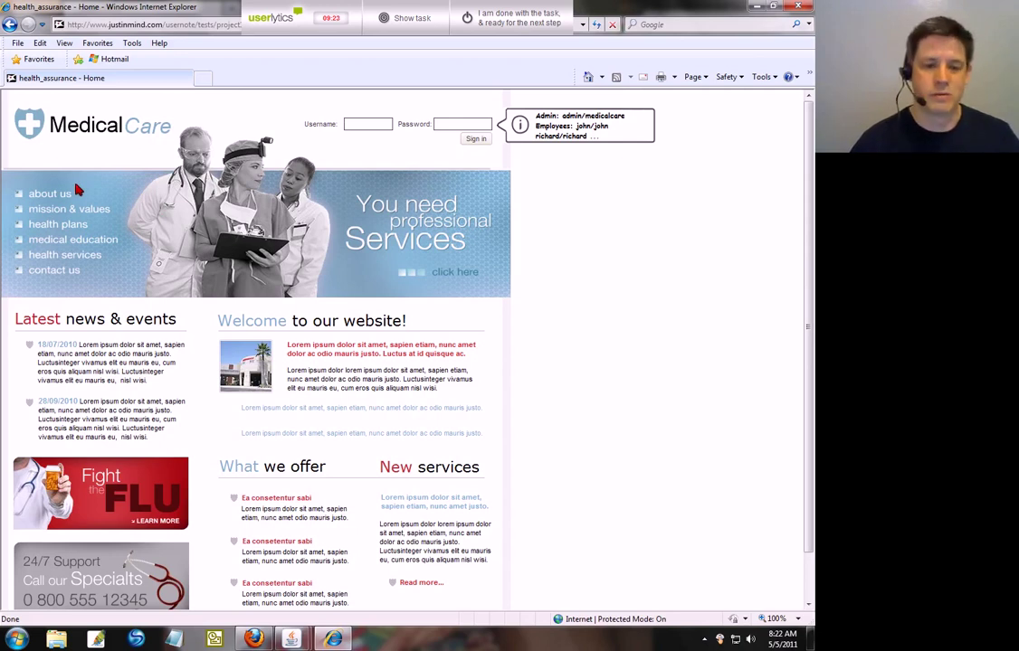
left_click(78, 191)
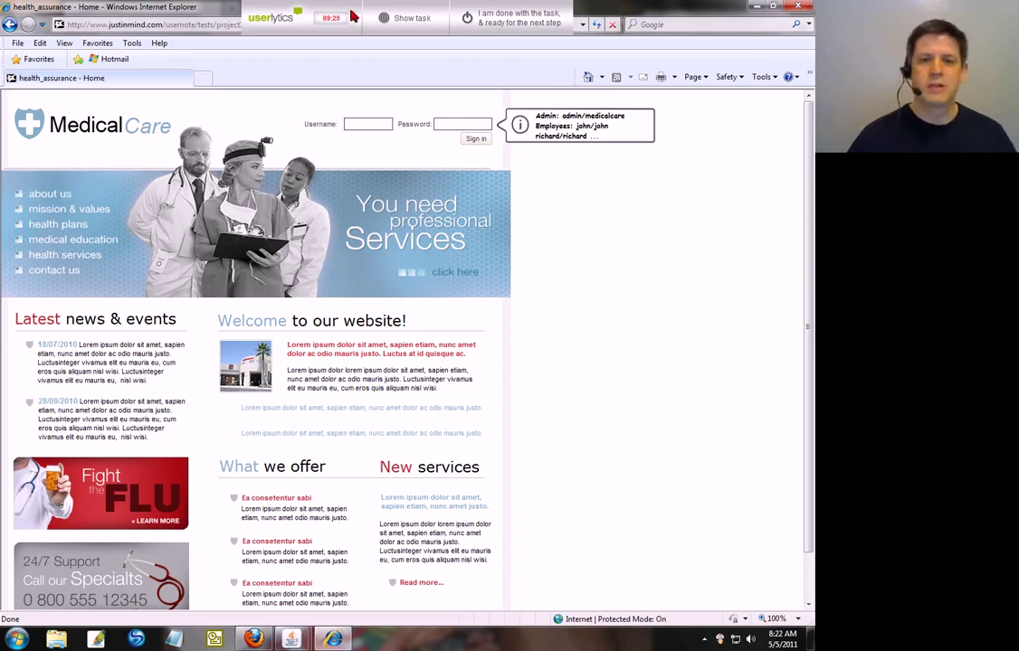